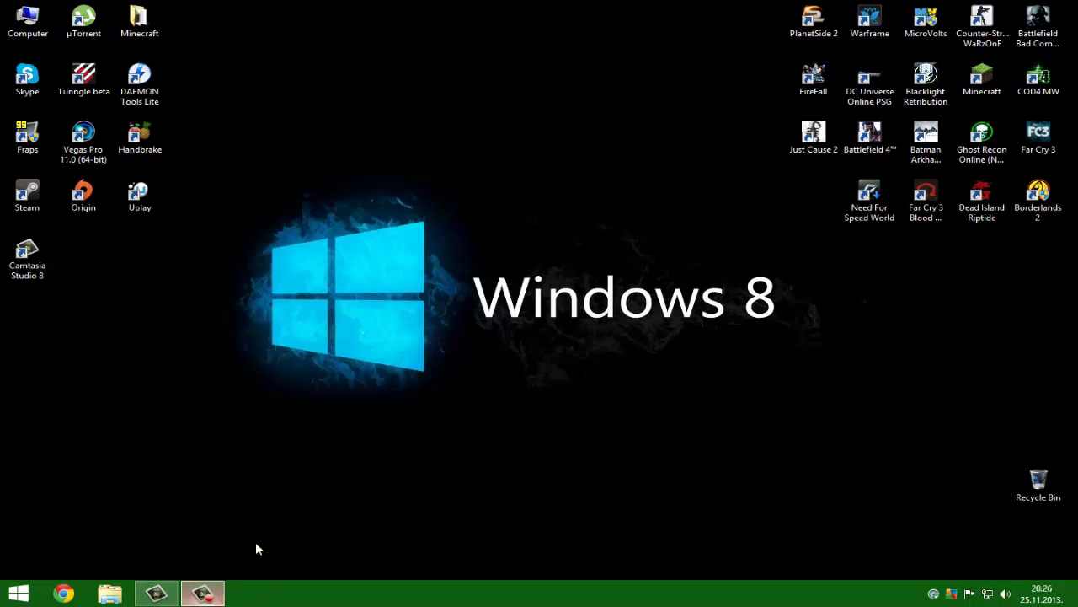
- Refresh the desktop and launch Tunngle beta from its desktop icon
left_click(997, 489)
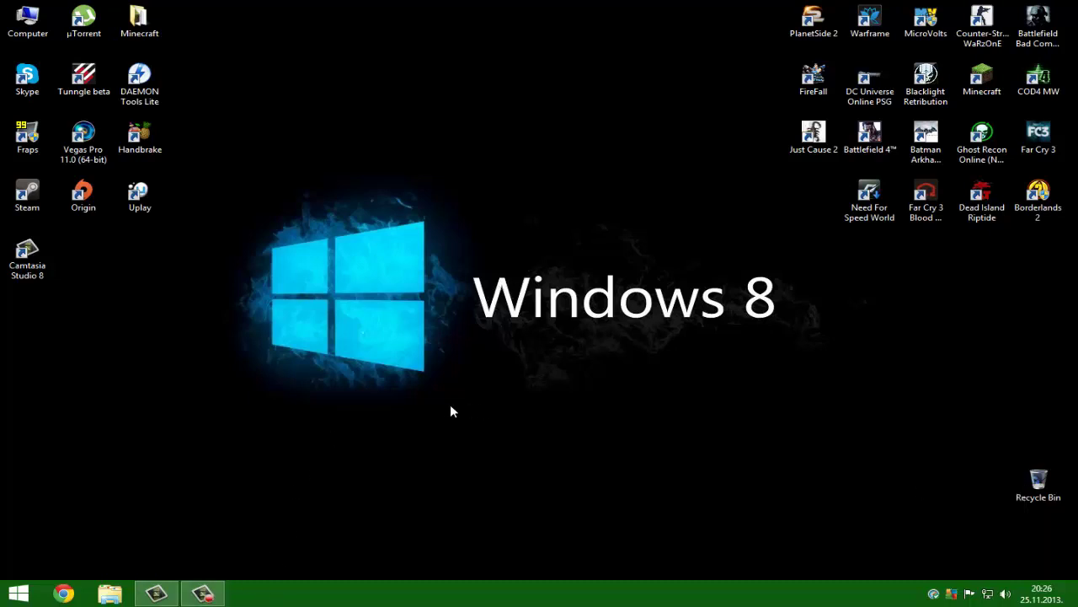
right_click(450, 406)
left_click(524, 460)
double_click(84, 77)
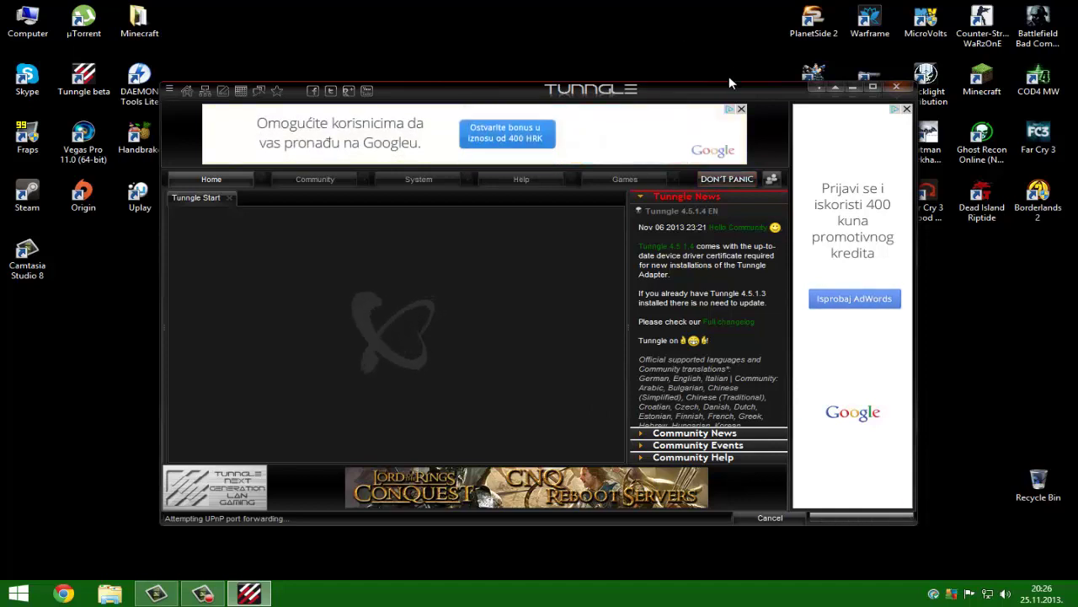
- Nudge the Tunngle window left and back to the right while sign-in completes
left_click_drag(723, 95, 579, 90)
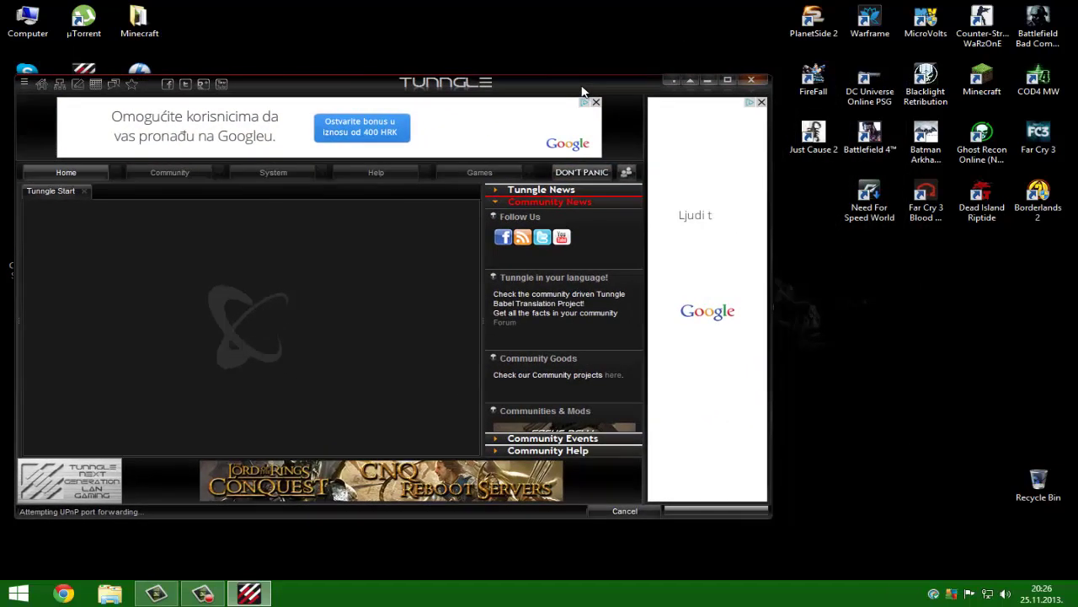
left_click_drag(756, 5, 1040, 323)
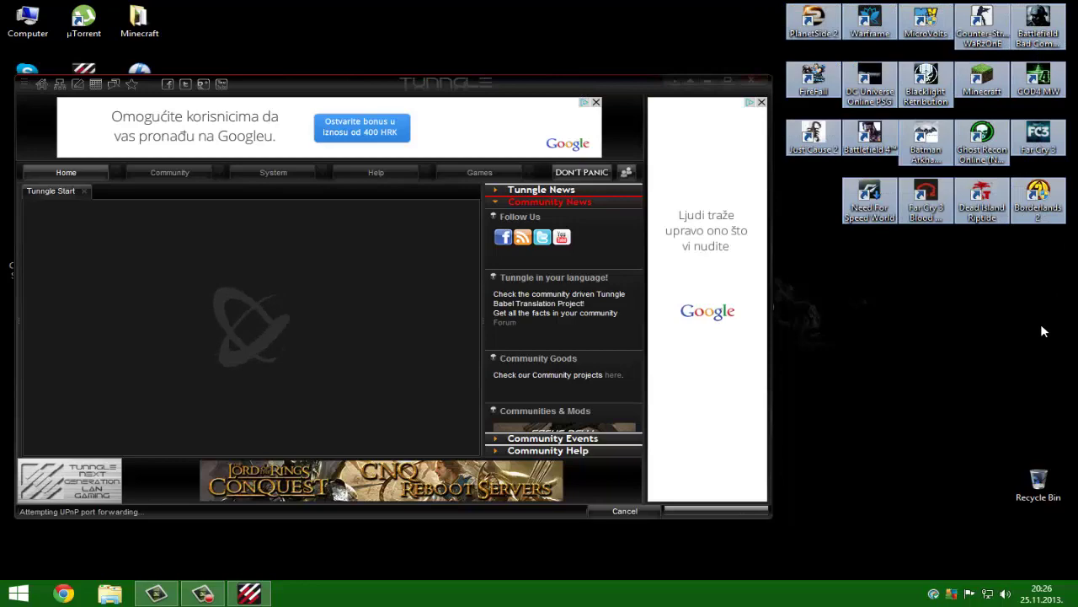
left_click_drag(553, 88, 724, 76)
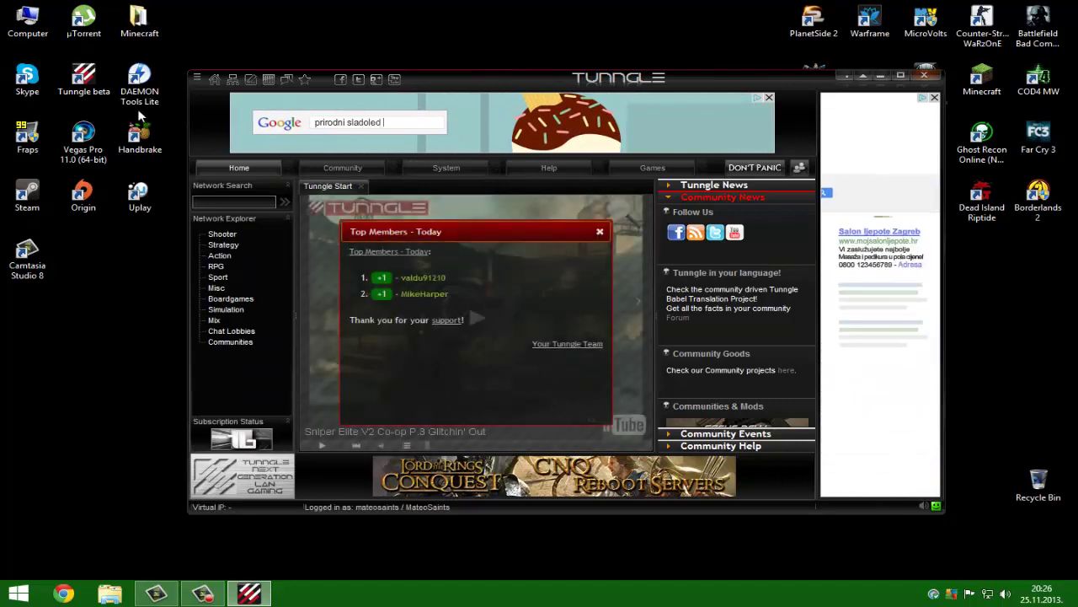
- In Tunngle's System Options, turn off Use UPnP for forwarded port 11155
left_click(444, 168)
left_click(430, 231)
left_click(455, 320)
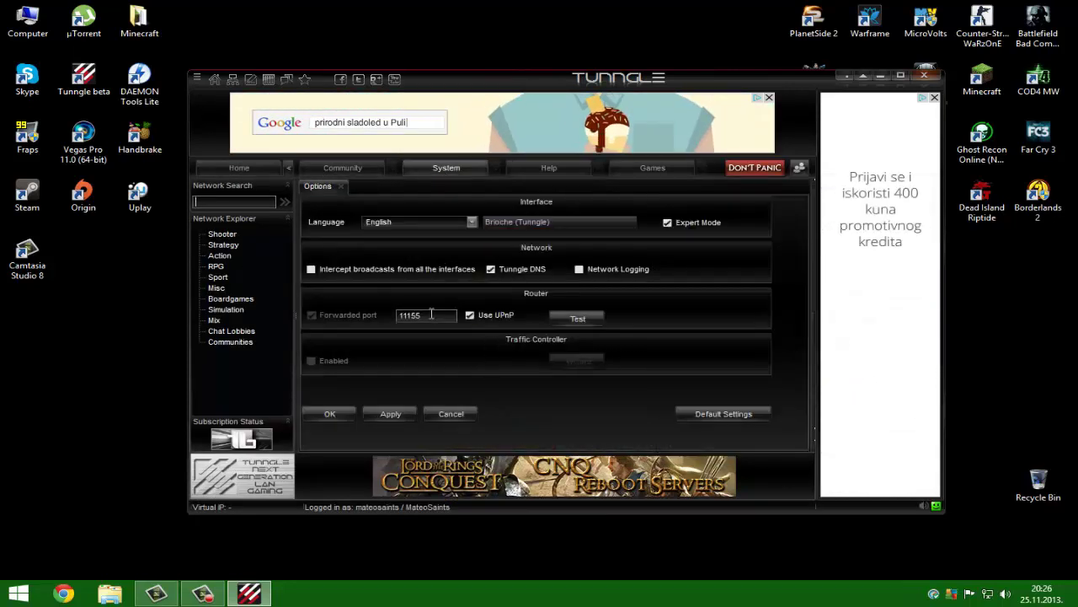
left_click(438, 336)
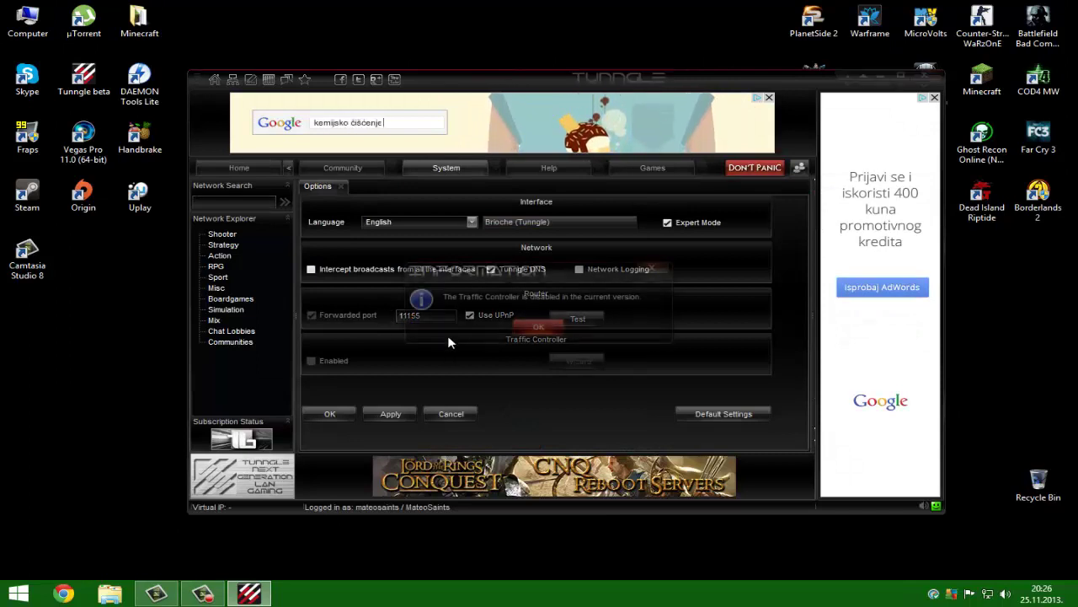
left_click(538, 328)
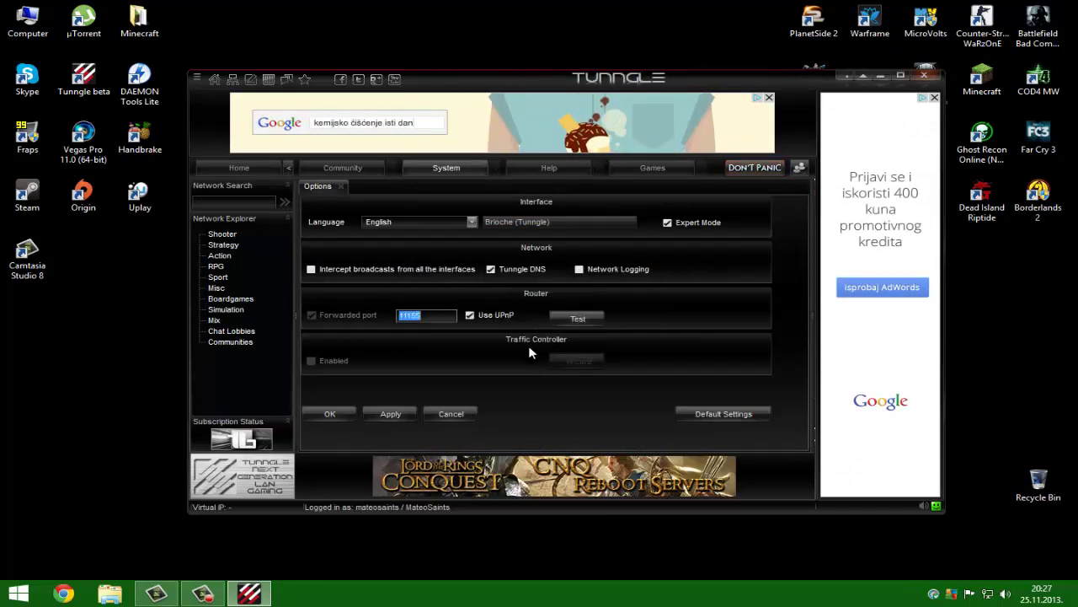
left_click(469, 316)
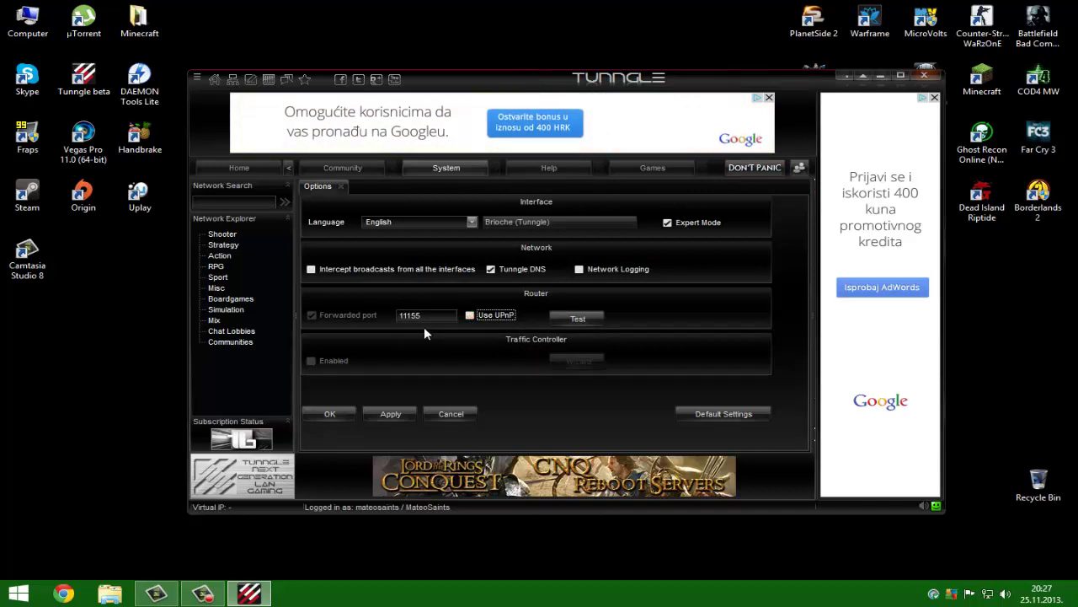
- Test that port 11155 is open, then switch over to the browser
left_click(449, 341)
left_click(539, 355)
left_click(566, 319)
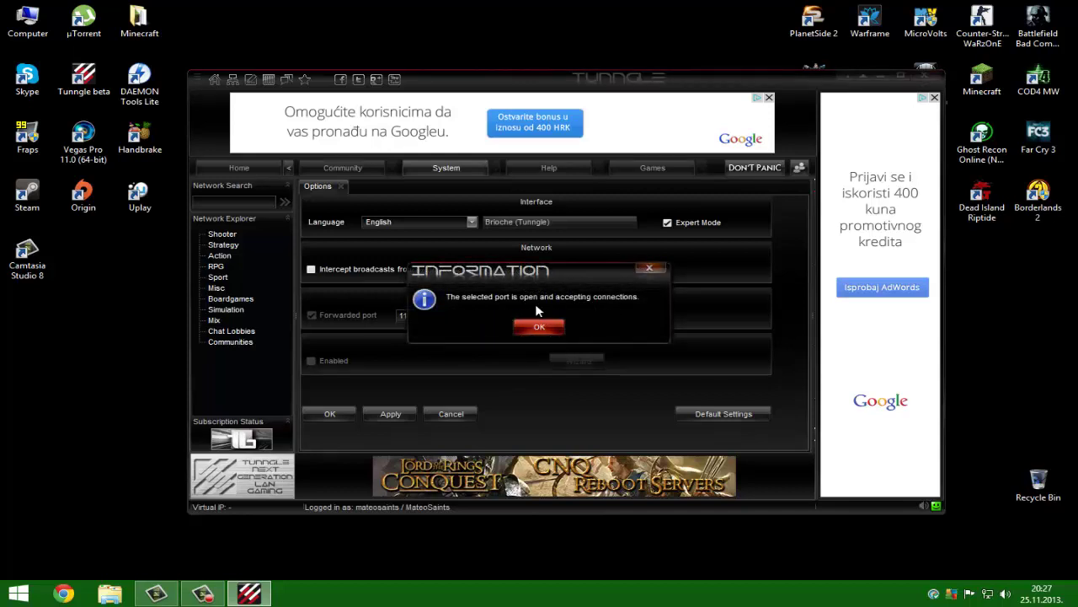
left_click(540, 326)
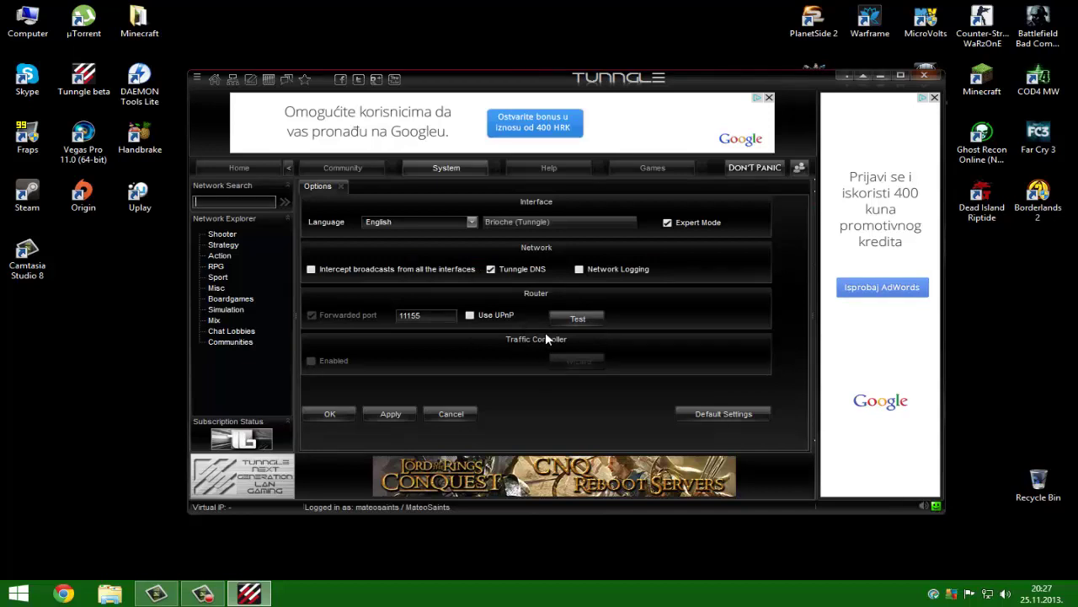
left_click(63, 594)
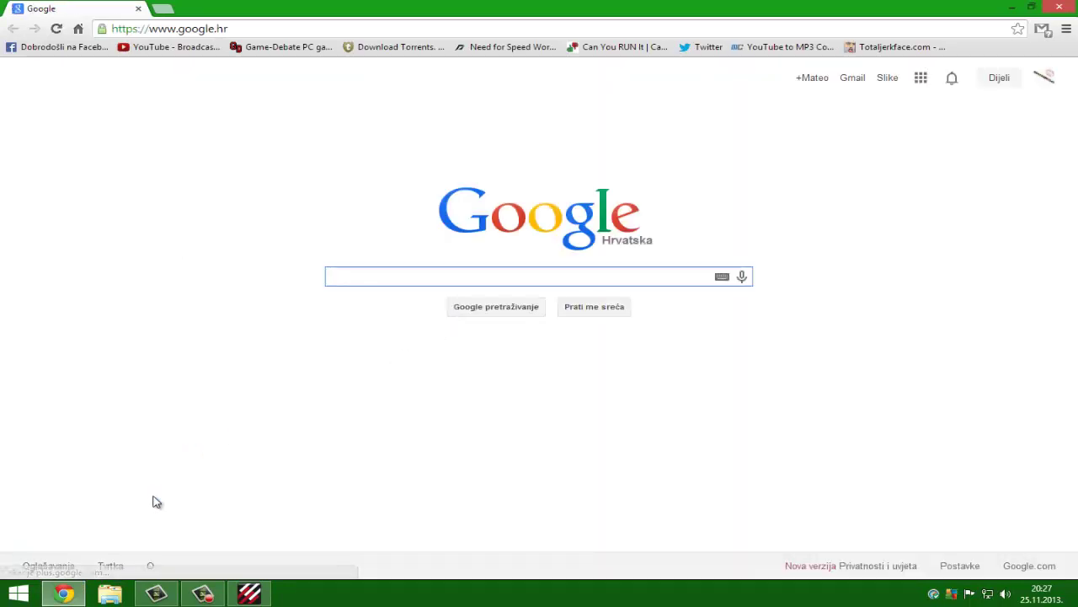
- Run ipconfig in Command Prompt to read IPv4 192.168.5.100 and gateway 192.168.5.1
key("super+r")
type("cmd")
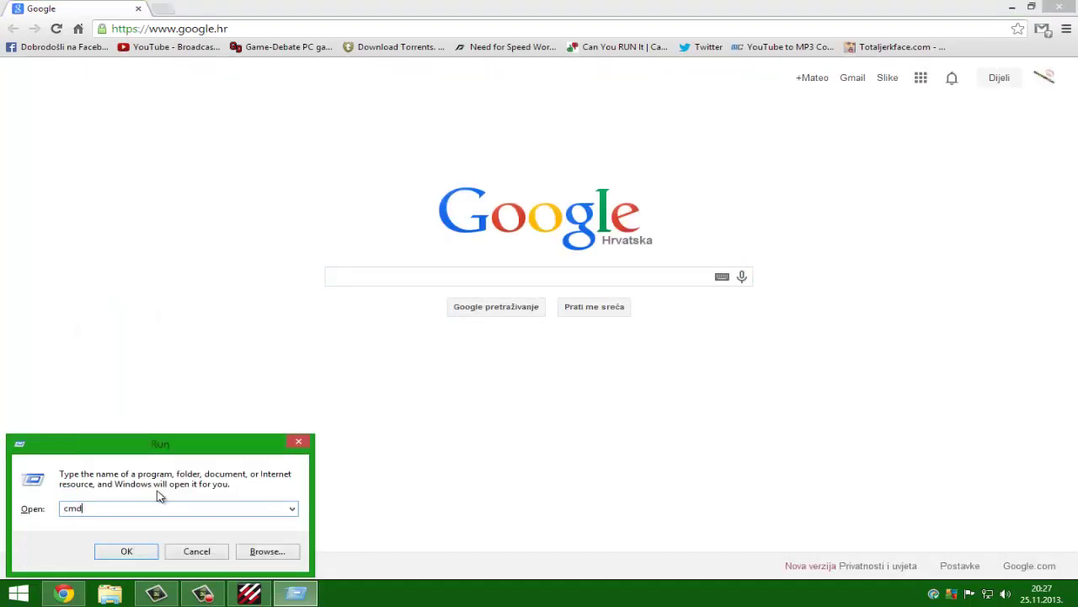
key("Return")
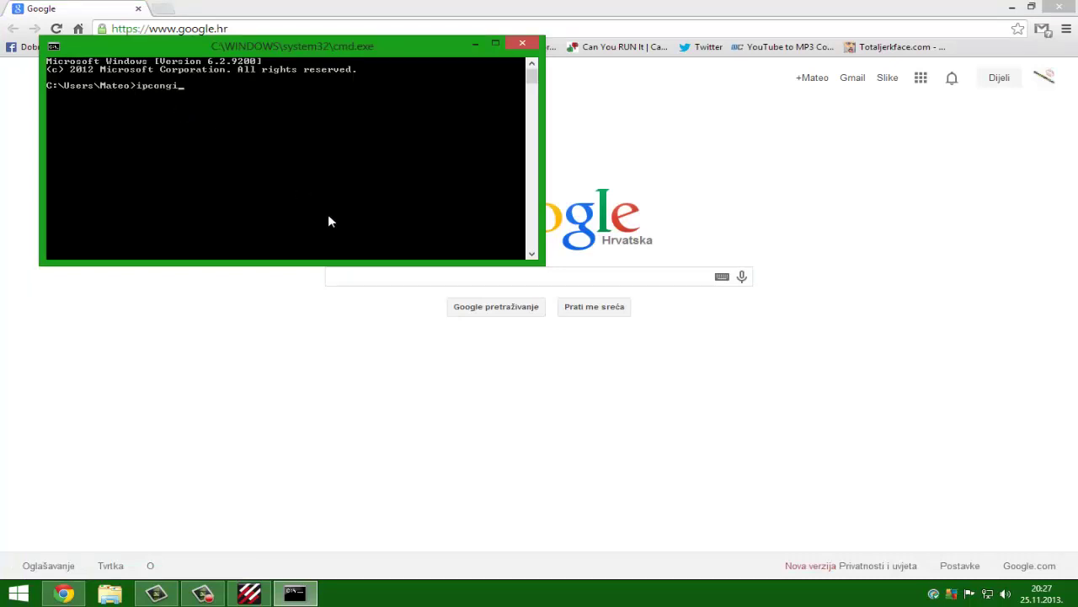
type("ipconfig")
key("Return")
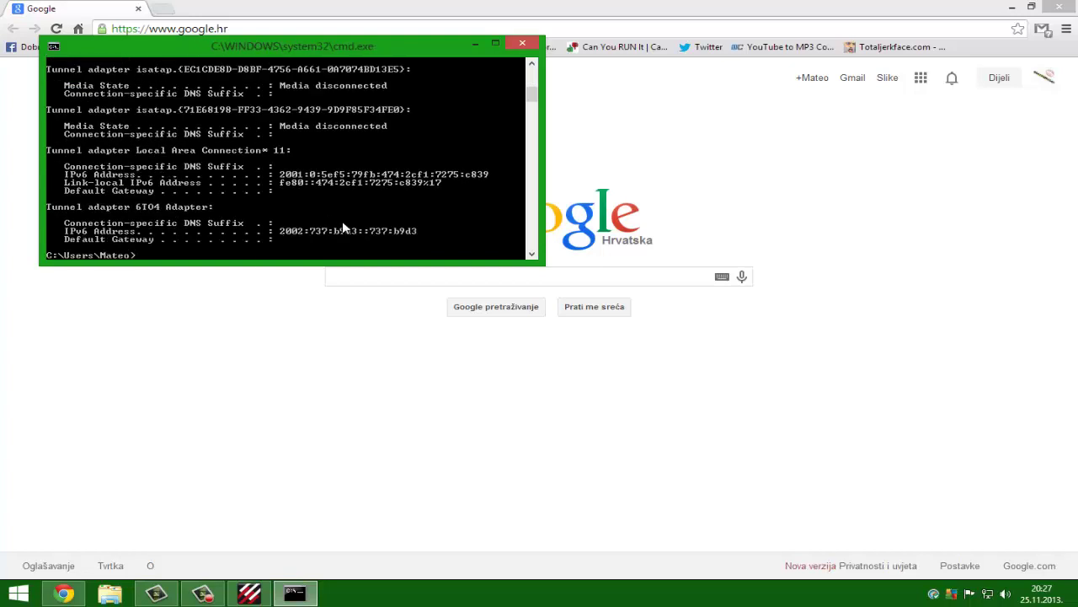
scroll(398, 181, "up", 3)
scroll(399, 181, "up", 3)
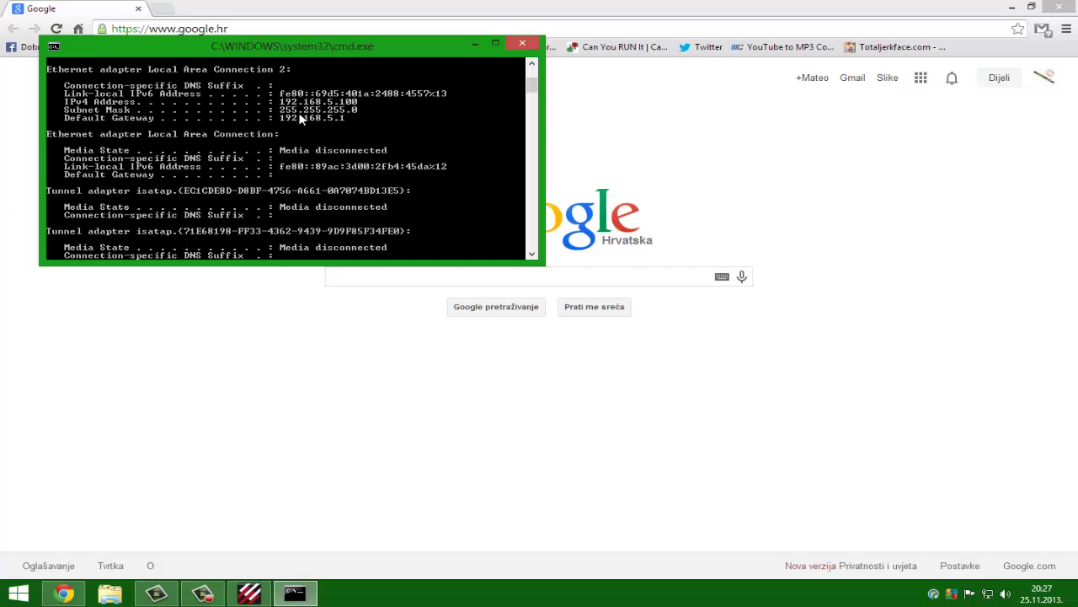
left_click(786, 117)
- Open the DSL Router page at 192.168.5.1 in Chrome
left_click(262, 27)
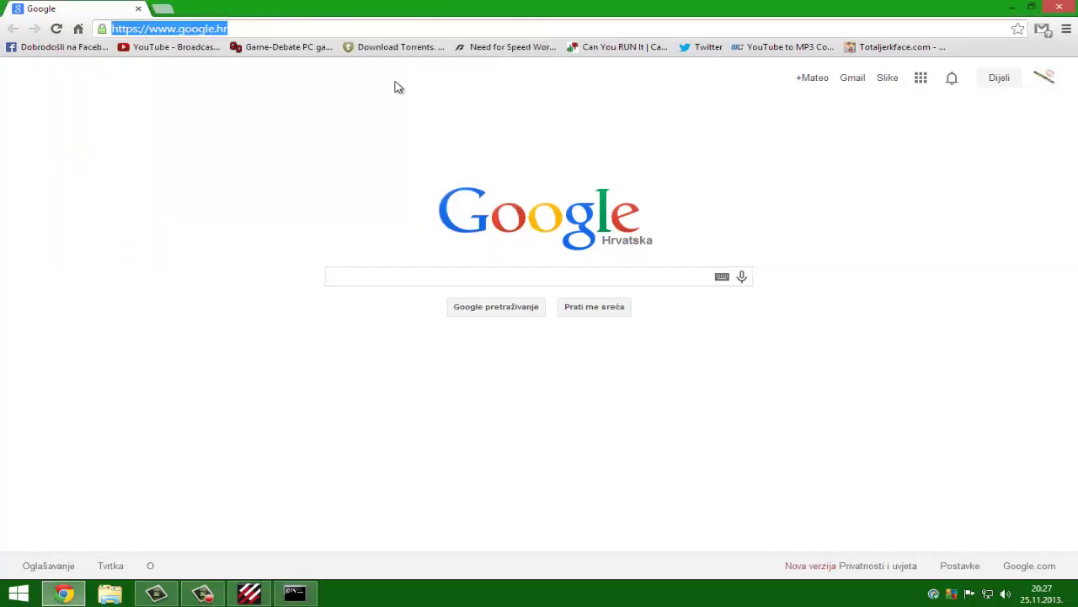
type("192")
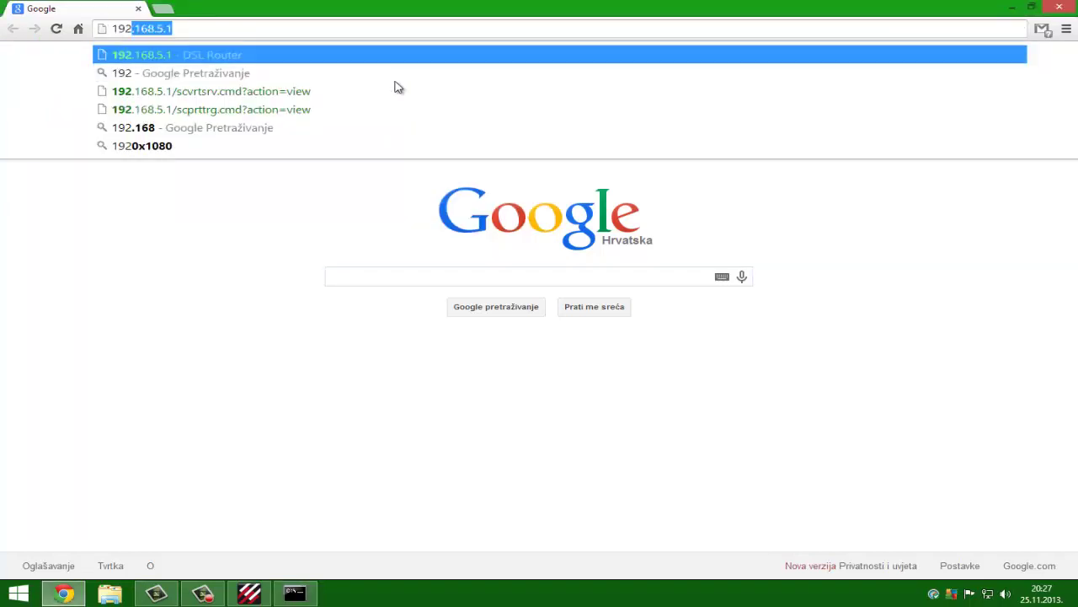
left_click(150, 57)
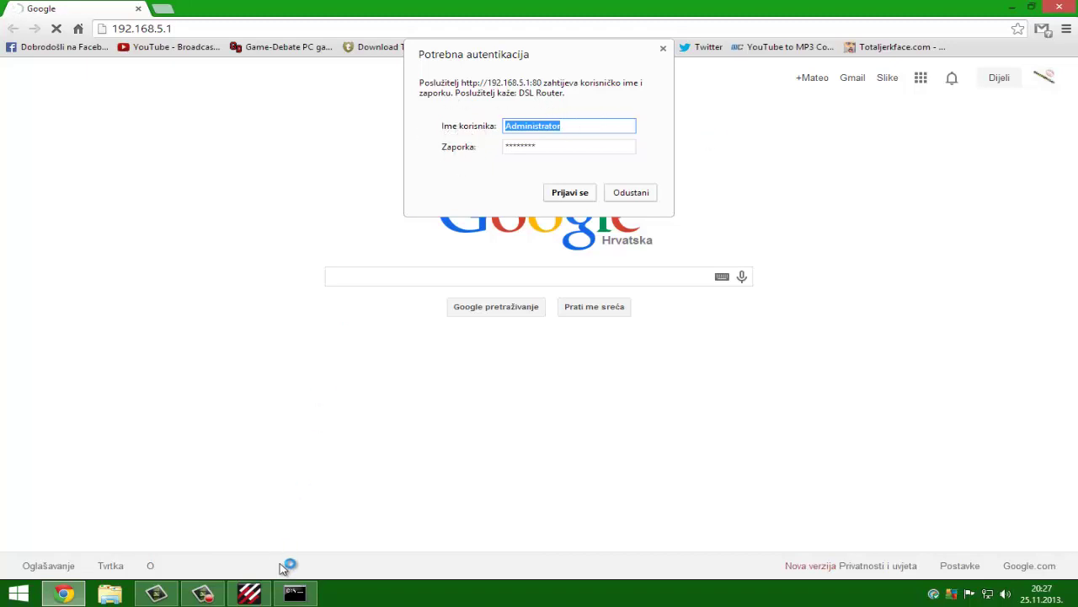
- Sign in to the router with the saved administrator credentials
left_click(576, 130)
key("Tab")
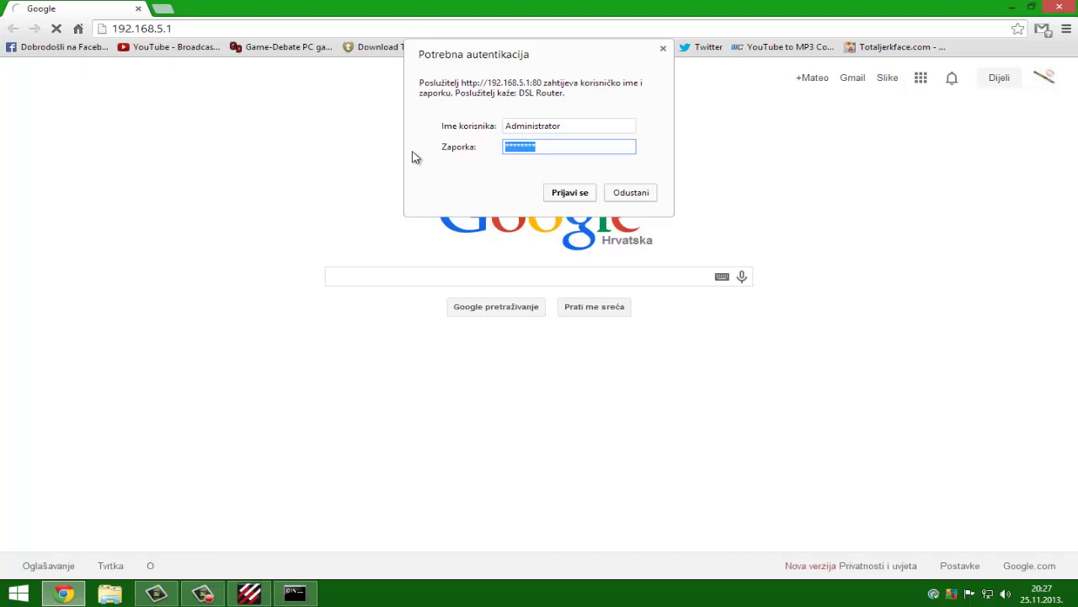
left_click(583, 146)
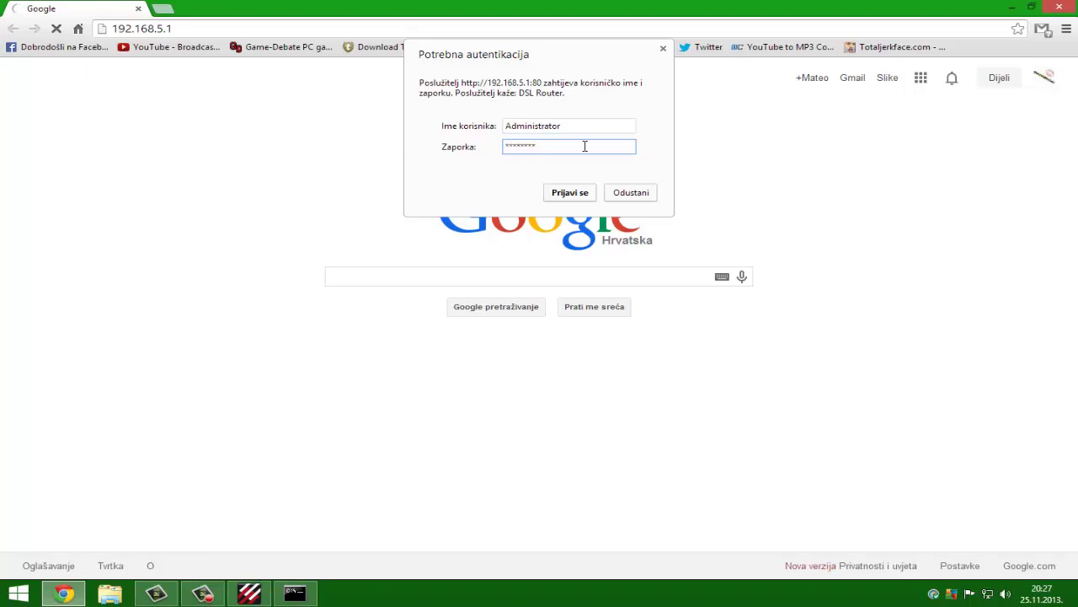
left_click(567, 194)
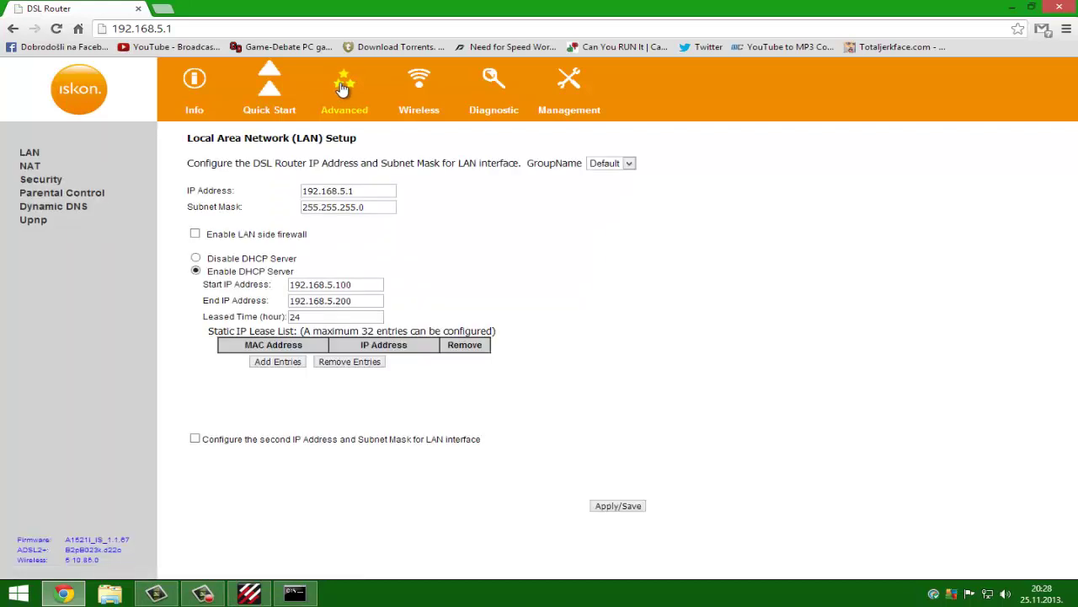
- Go to Advanced > NAT and open Virtual Servers, showing the Tunngle UDP 11155 rule
left_click(32, 167)
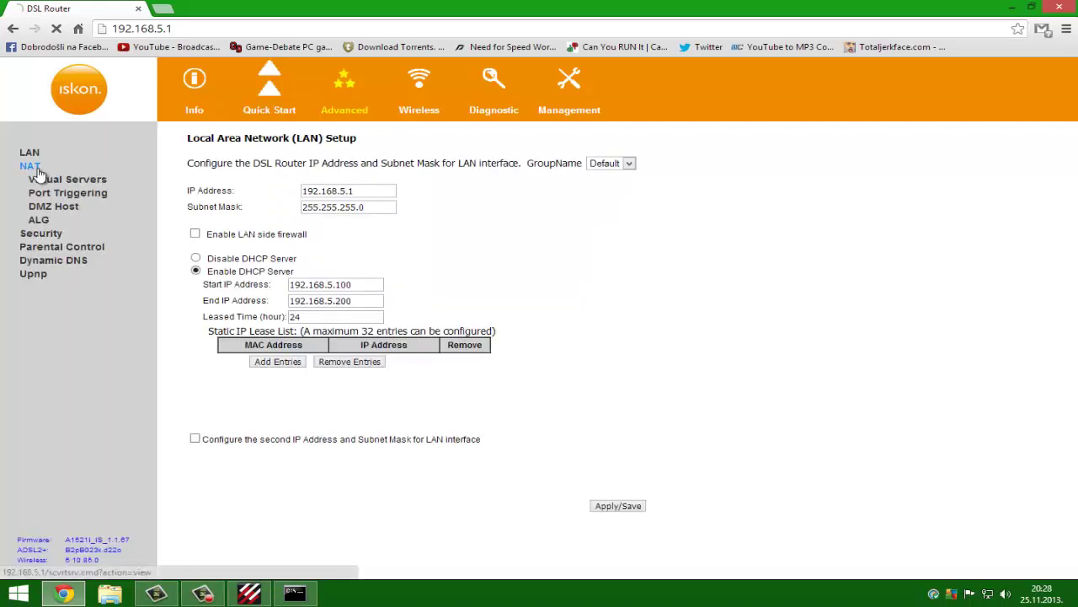
left_click(103, 194)
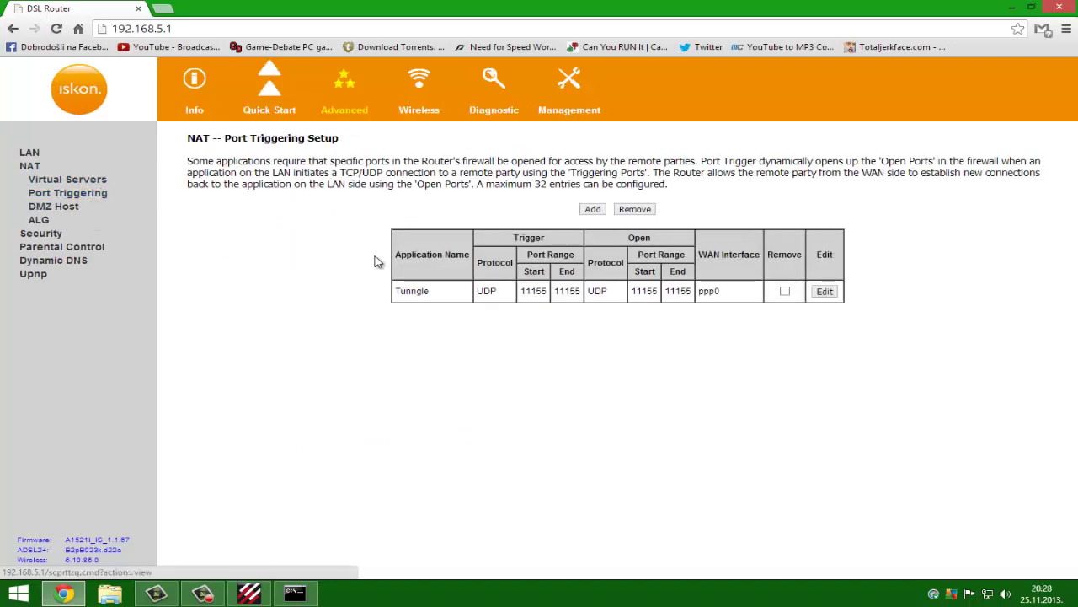
left_click(94, 182)
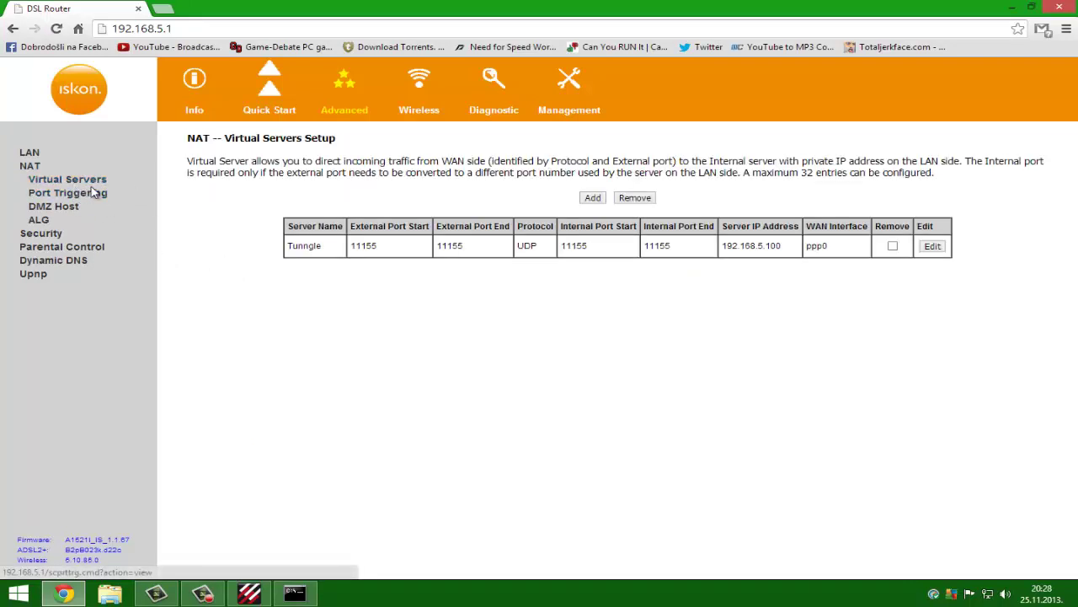
- Start a new virtual server on ppp0 with custom service Tunngle and server IP 192.168.5.100
left_click(594, 202)
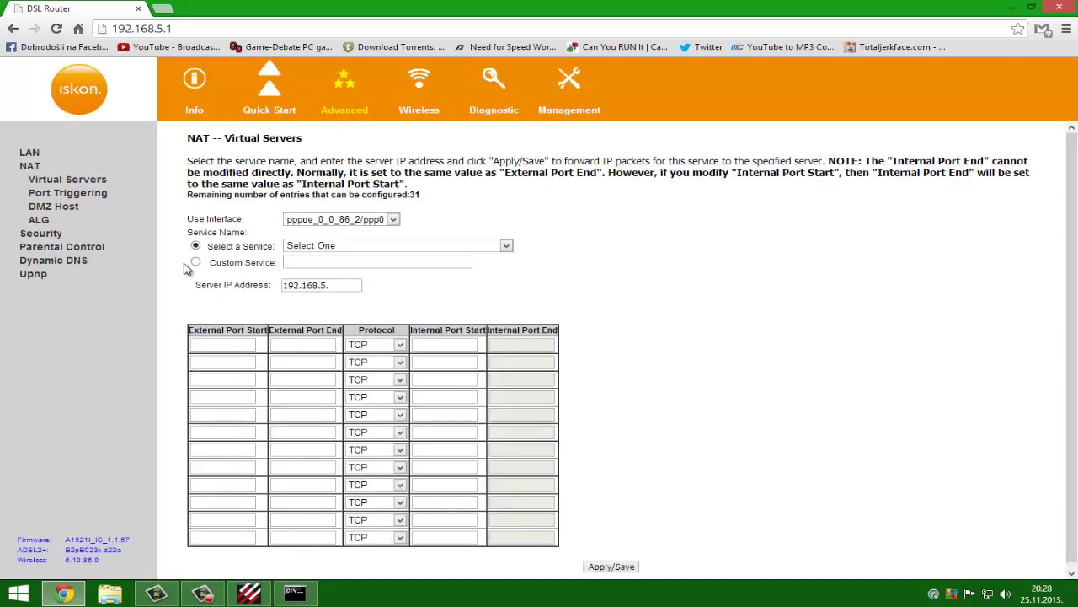
left_click(375, 220)
left_click(349, 233)
left_click(336, 262)
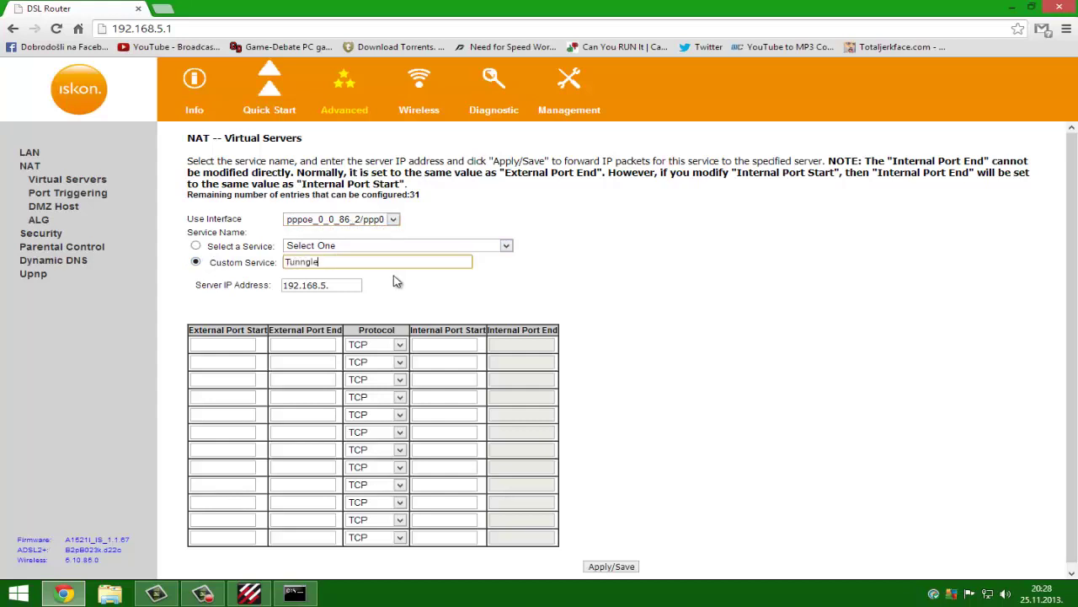
left_click(346, 287)
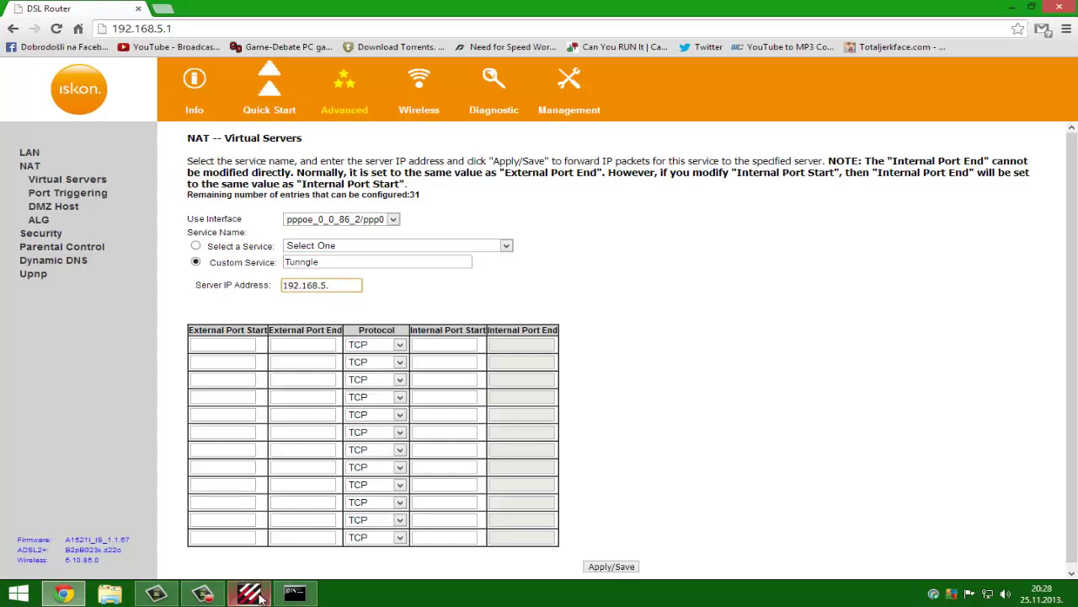
left_click(294, 593)
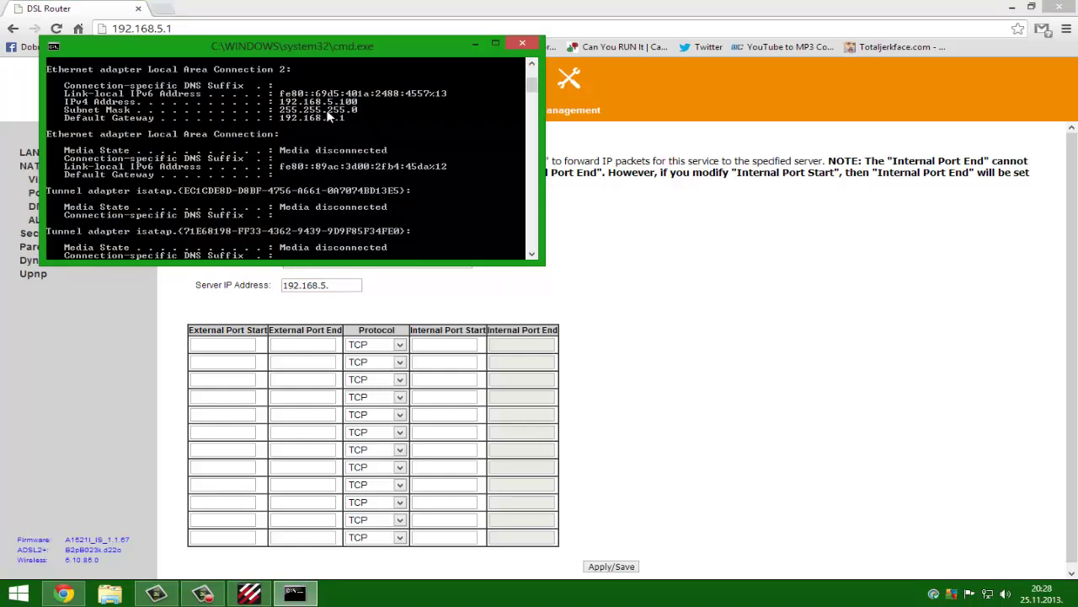
left_click(546, 261)
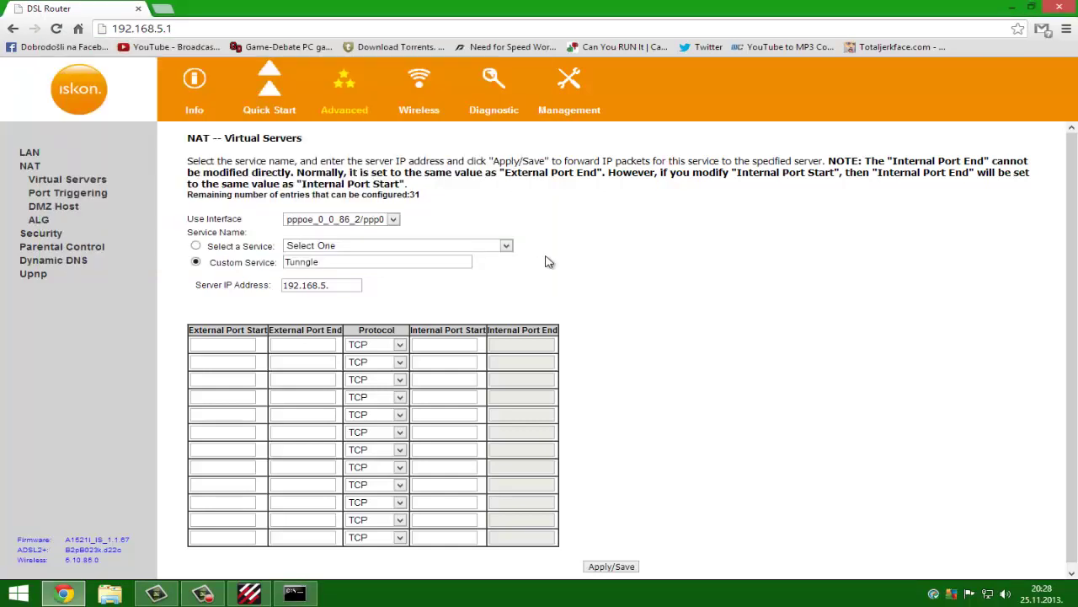
left_click(337, 284)
- Cross-check the address in ipconfig and the forwarded port in Tunngle's options
left_click(210, 342)
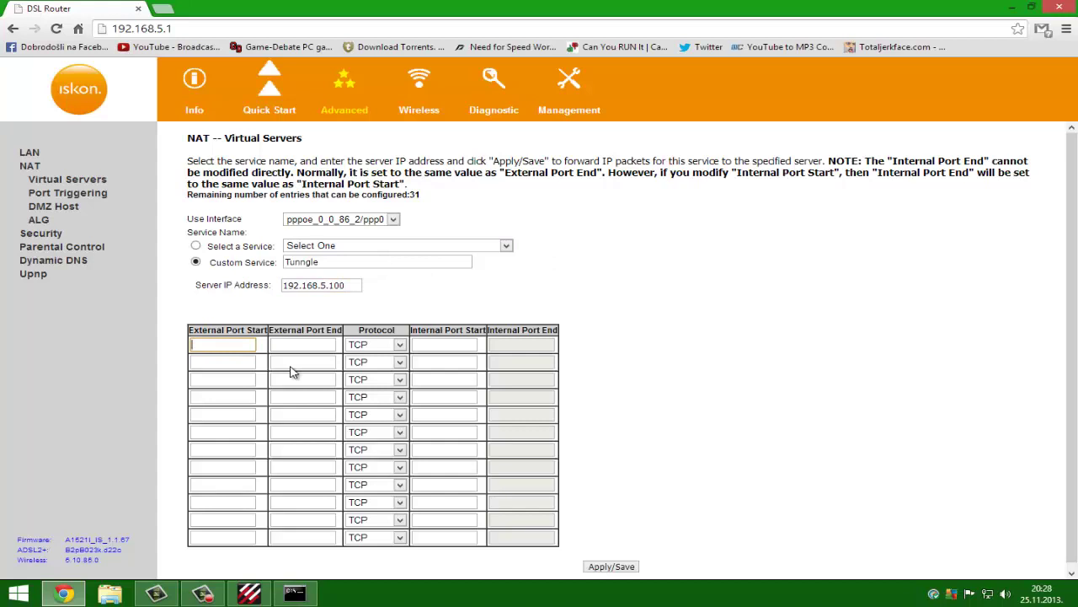
left_click(294, 595)
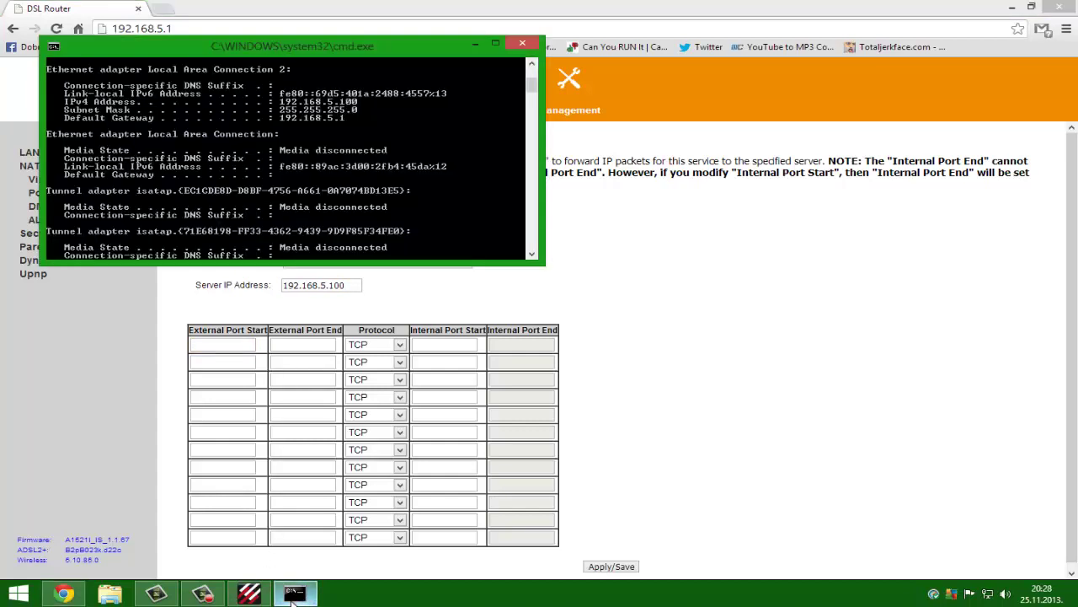
left_click(248, 595)
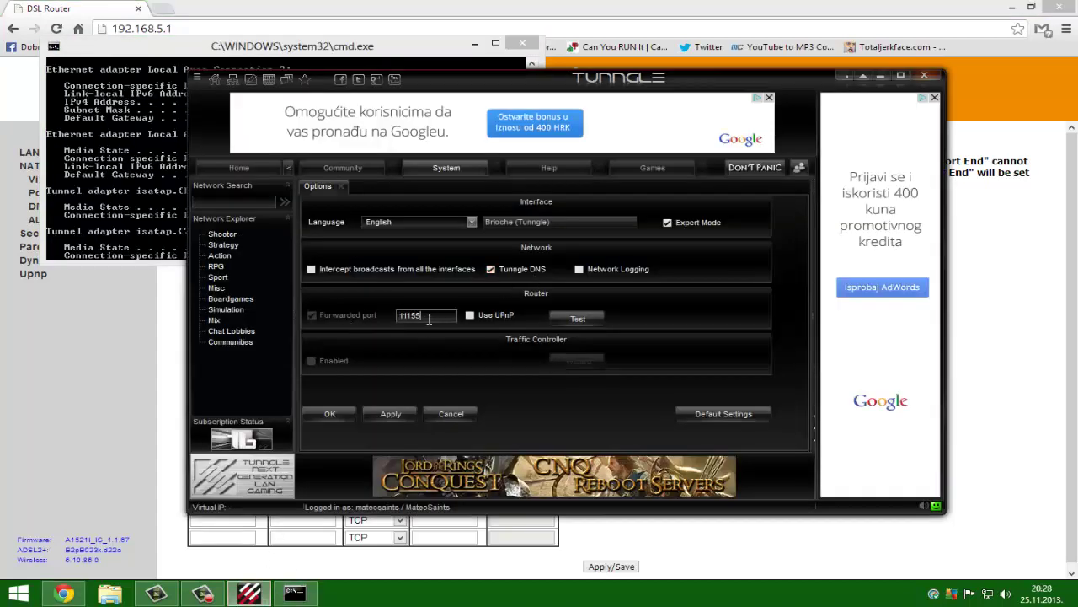
left_click(181, 367)
- Set external ports 11155 to 11155 with protocol UDP and save the rule
left_click(234, 348)
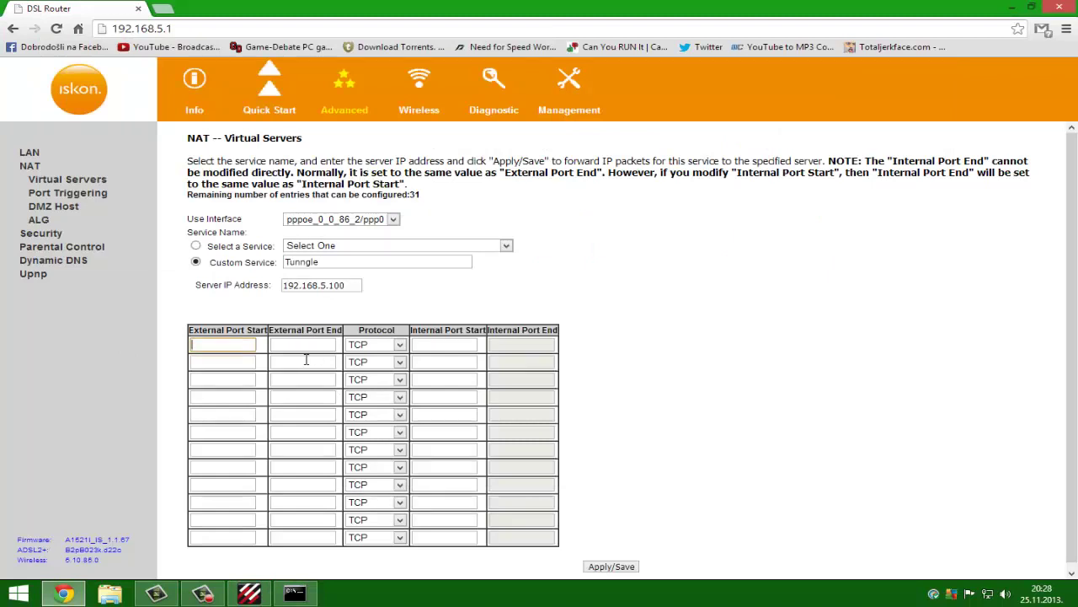
type("11155")
left_click(306, 349)
type("11155")
left_click(378, 351)
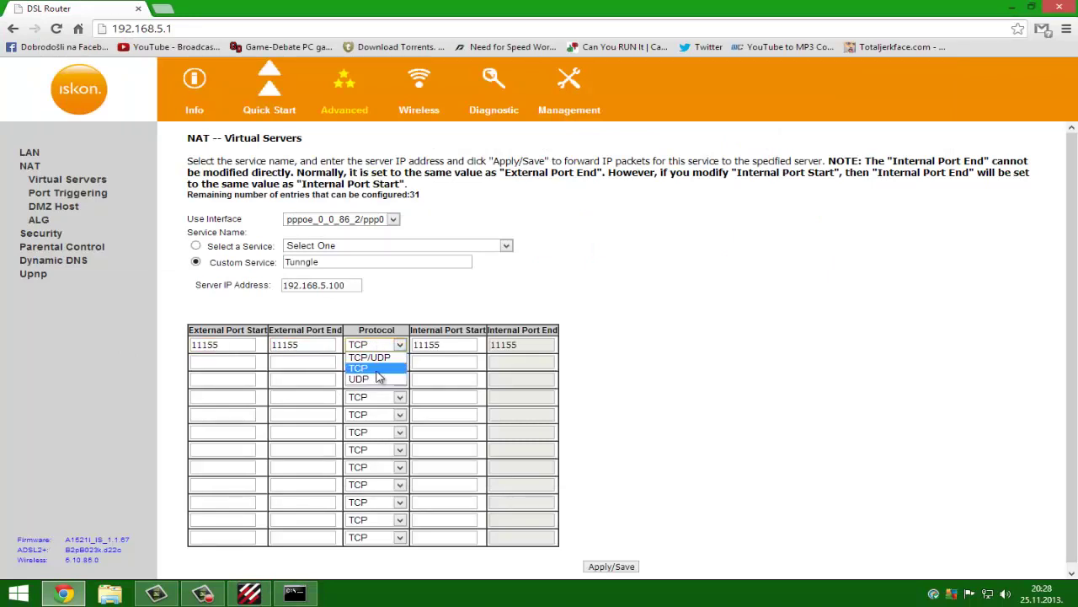
left_click(381, 379)
scroll(632, 350, "down", 1)
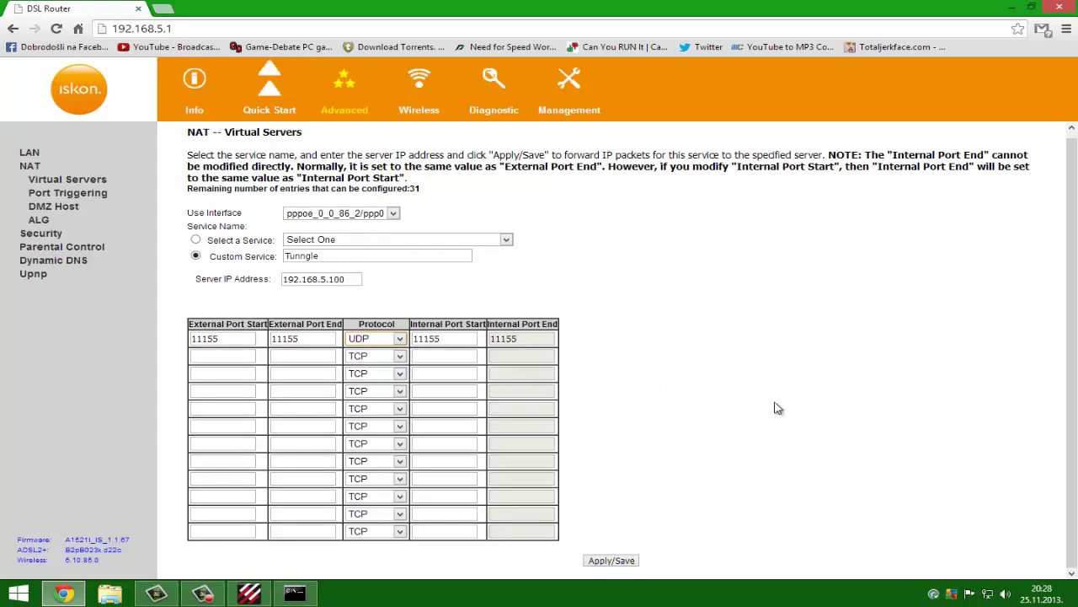
left_click(798, 355)
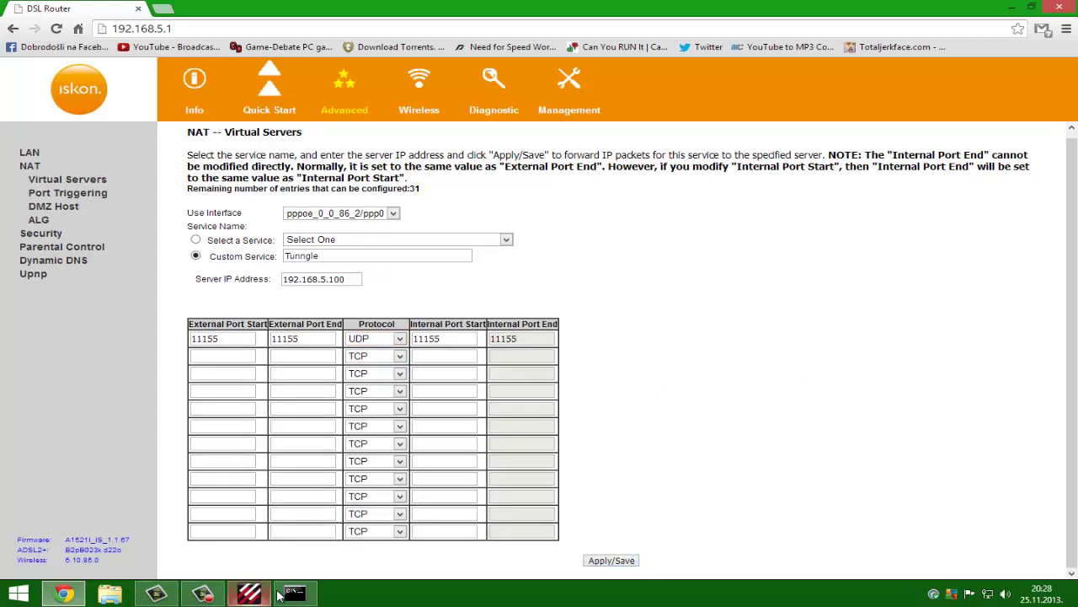
left_click(67, 180)
- Remove the Tunngle rule from the router and quit Tunngle from its taskbar jump list
left_click(892, 246)
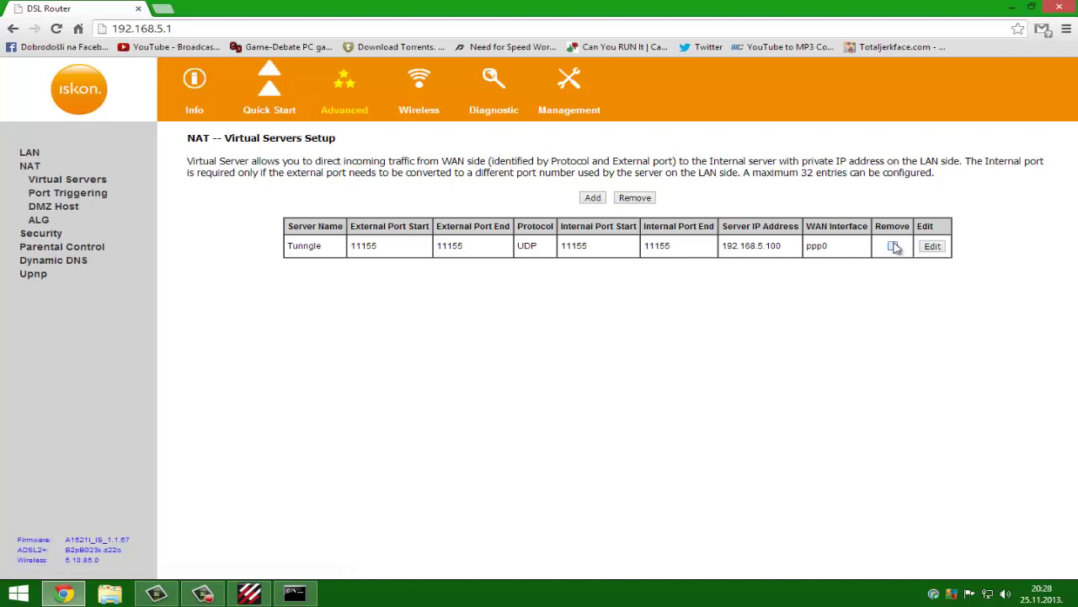
left_click(634, 198)
right_click(249, 593)
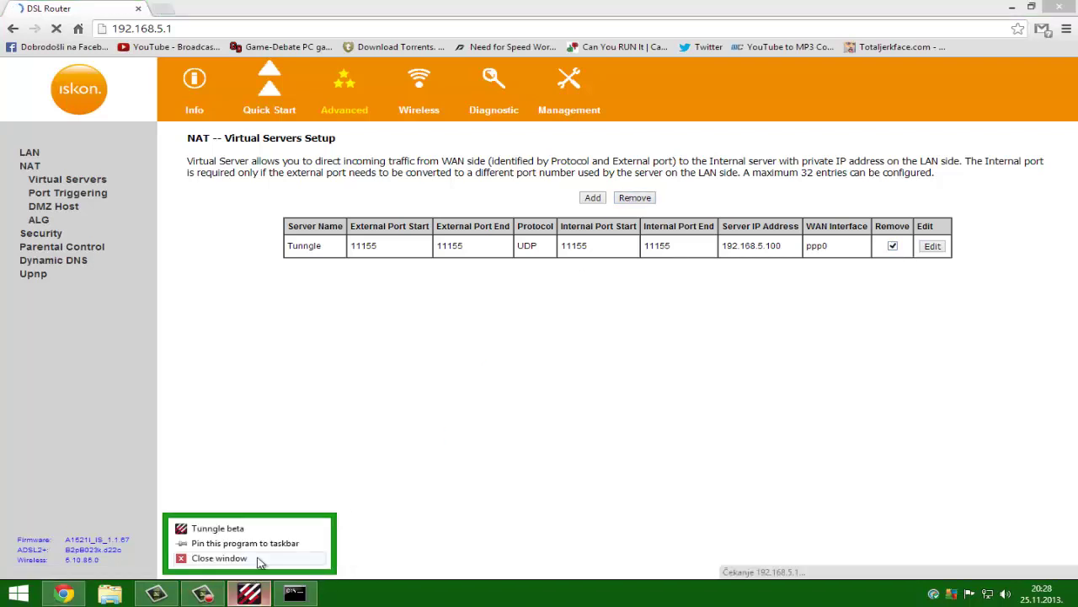
left_click(253, 556)
left_click(508, 339)
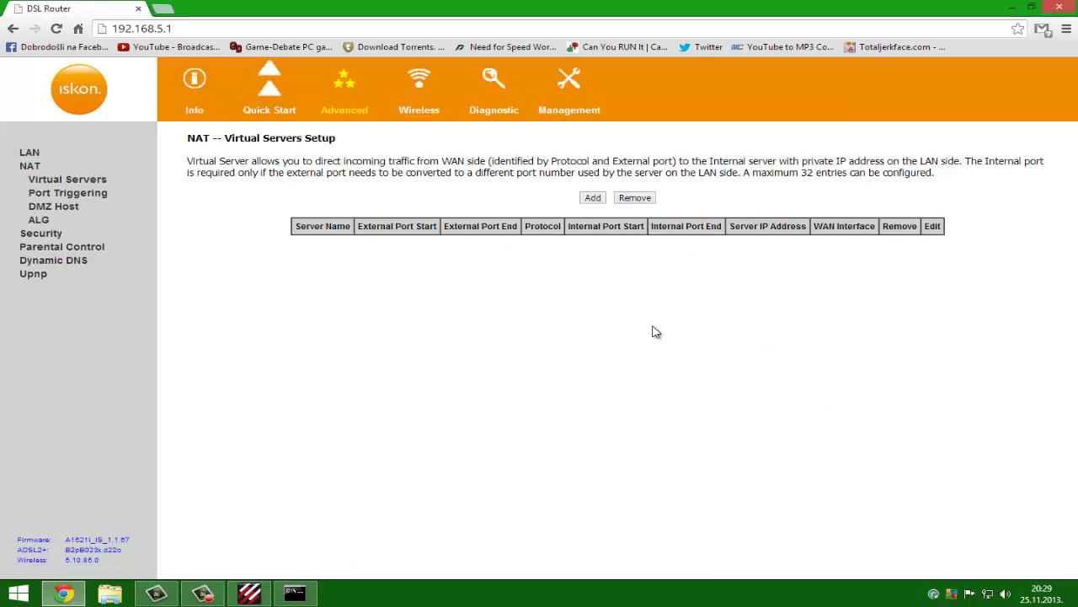
- Return to the router's Virtual Servers list, now empty
left_click(30, 152)
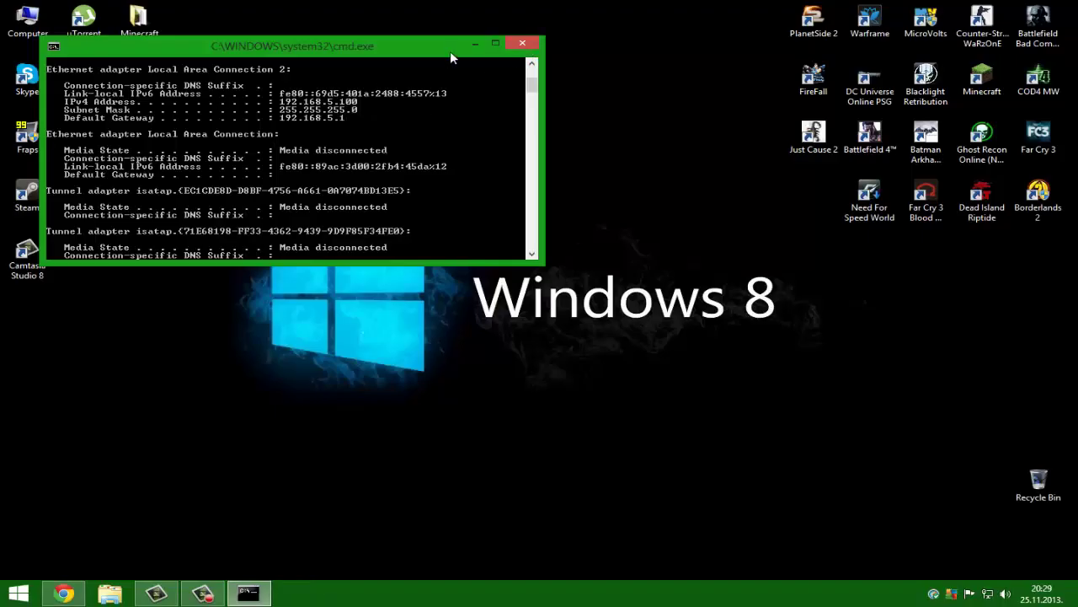
left_click(474, 44)
left_click(63, 593)
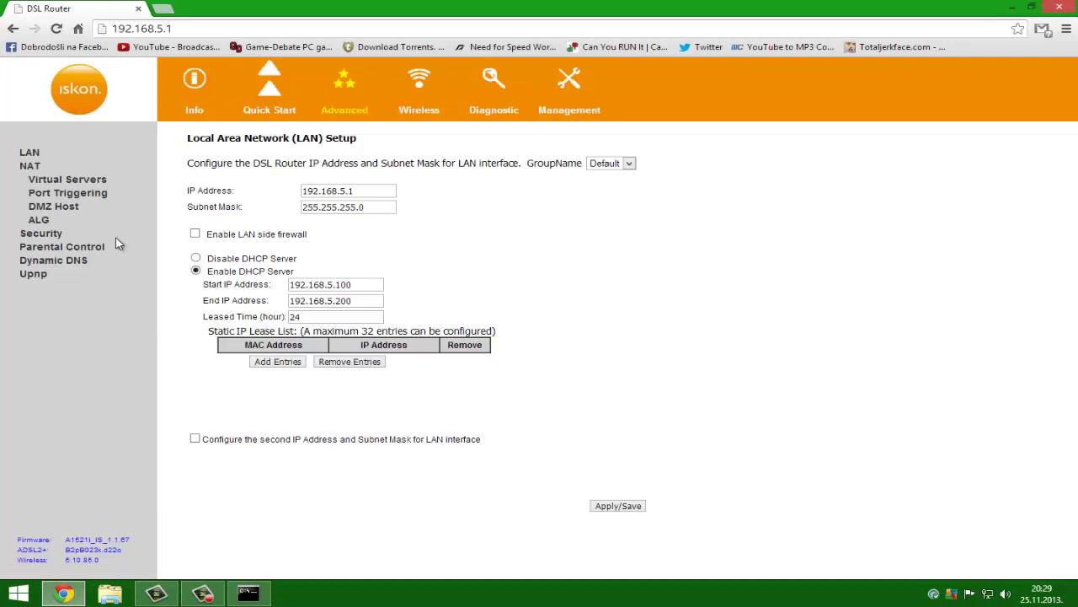
left_click(94, 179)
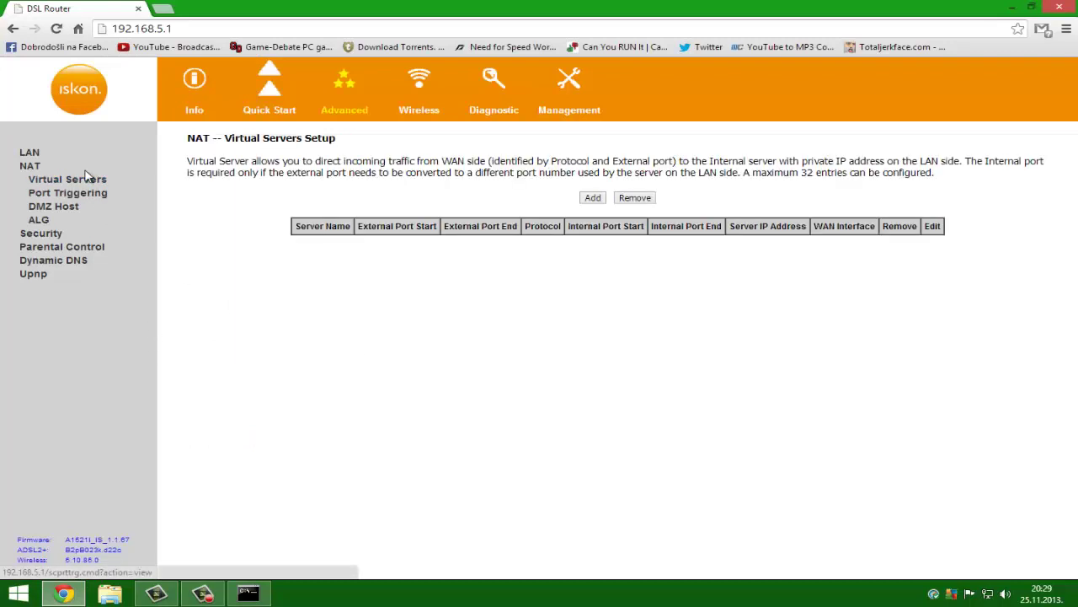
- Add a custom Tunngle service to 192.168.5.100 on UDP ports 11155–11155 and save it
left_click(592, 199)
left_click(196, 263)
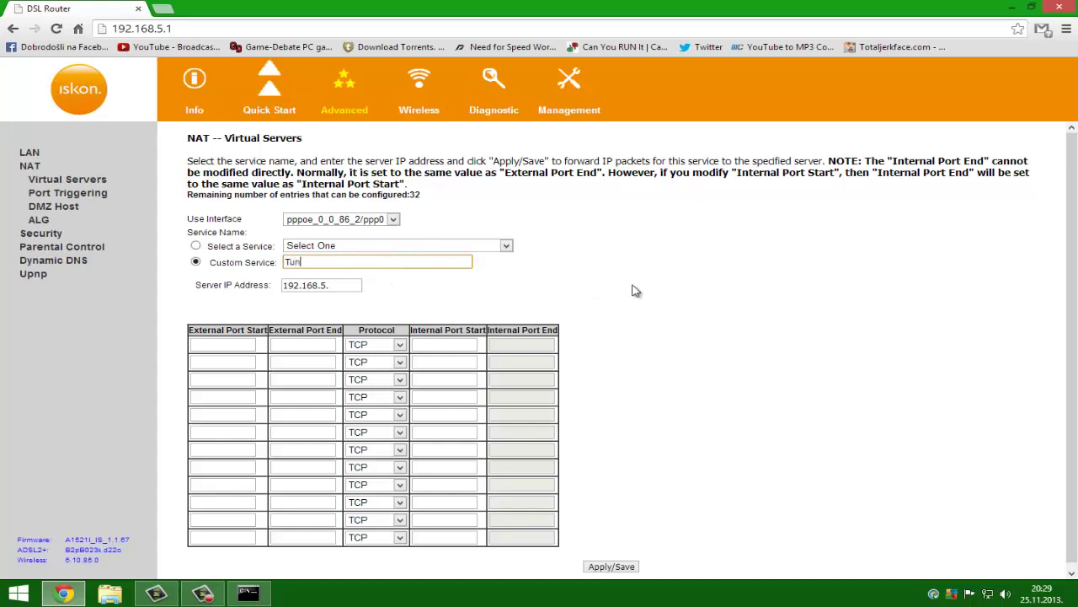
left_click(352, 288)
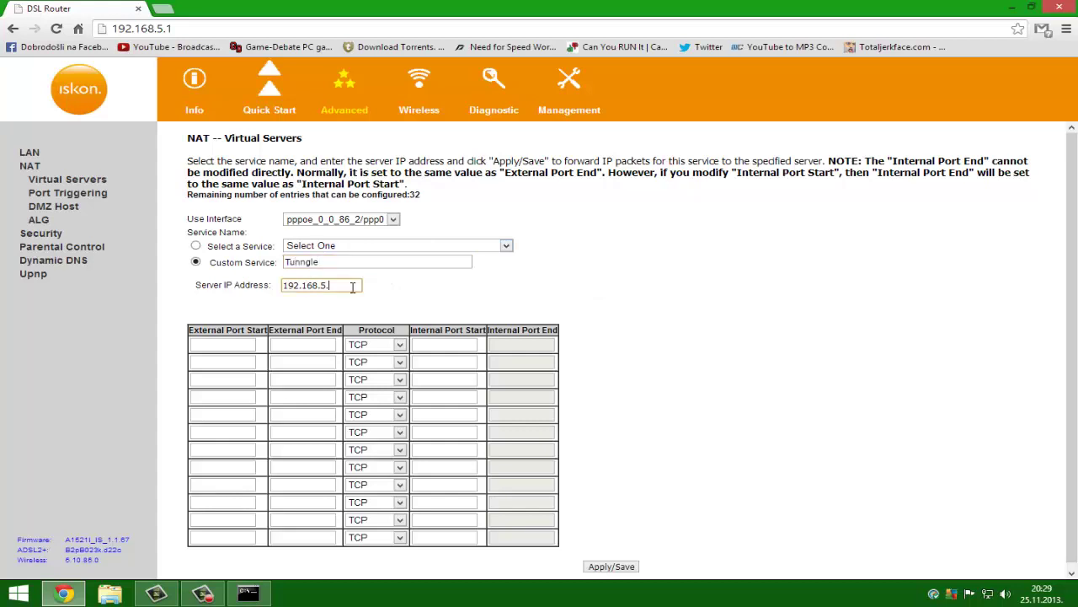
key("alt+Tab")
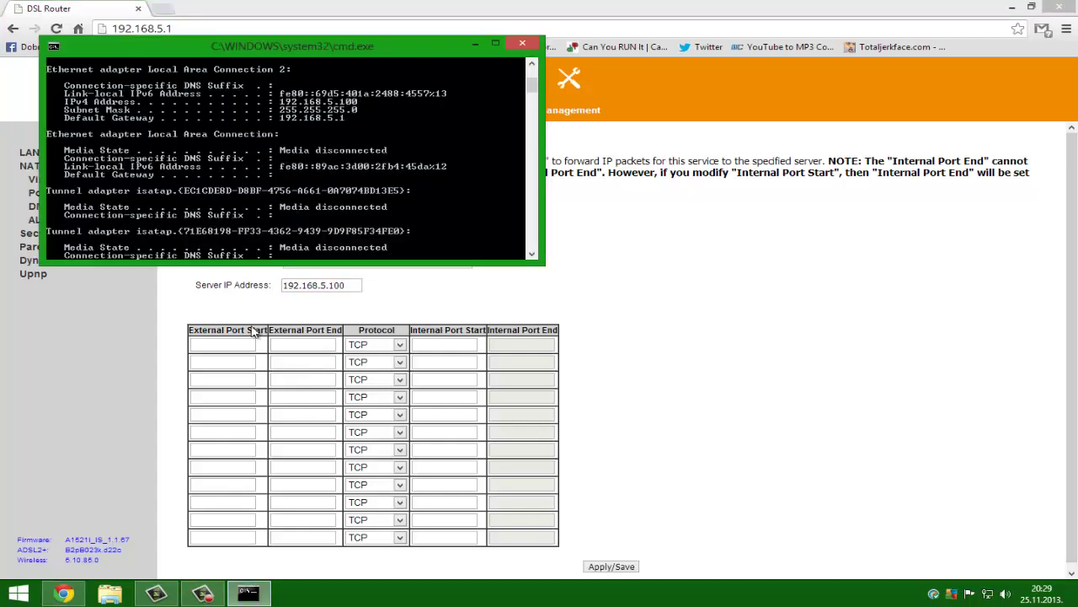
key("alt+Tab")
left_click(220, 345)
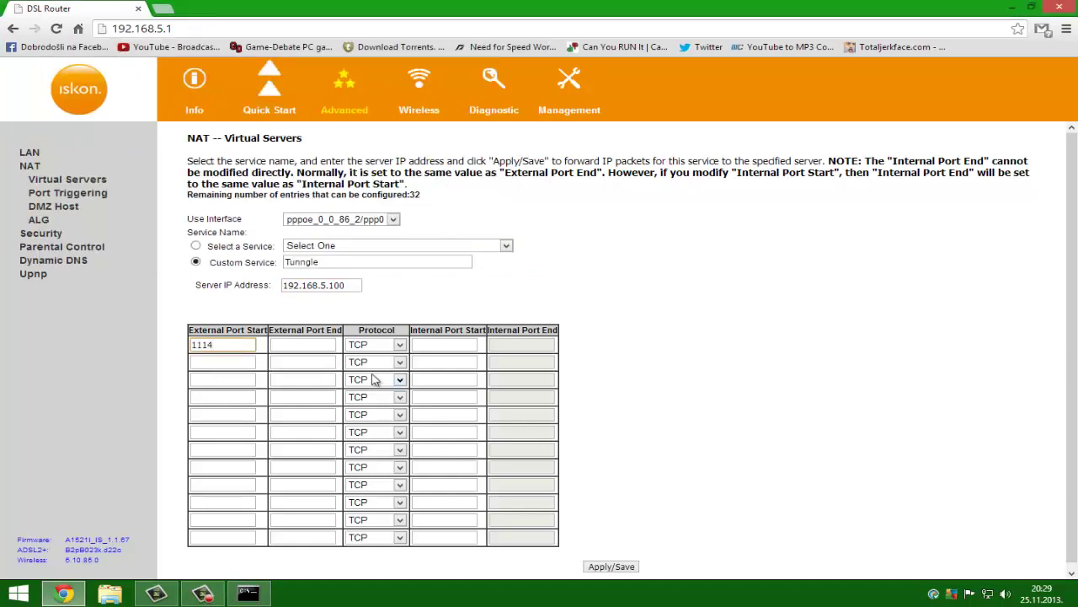
left_click(320, 346)
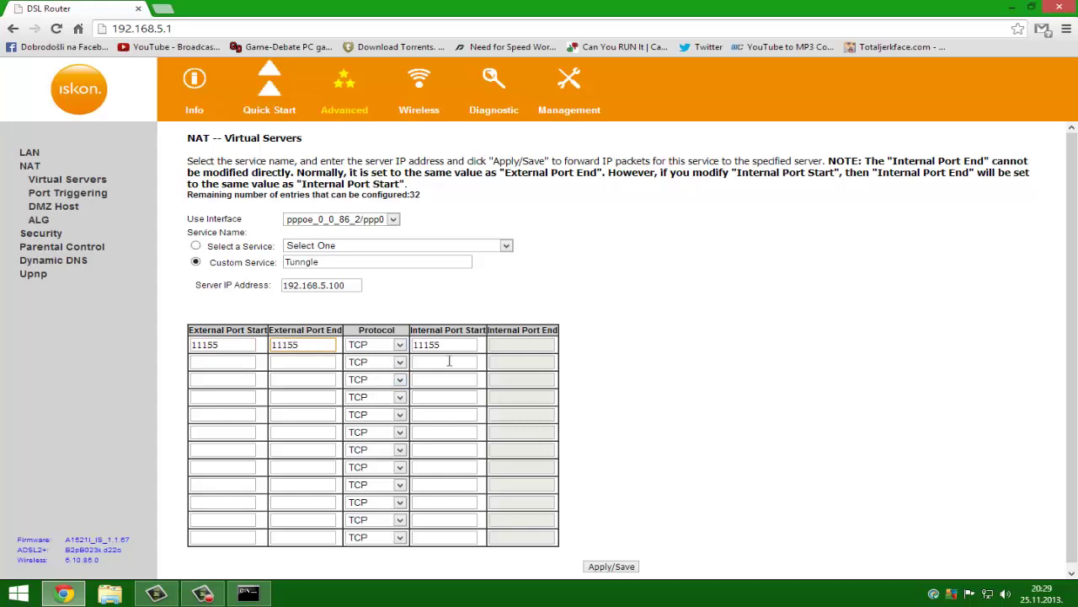
left_click(400, 346)
left_click(392, 377)
scroll(666, 422, "down", 1)
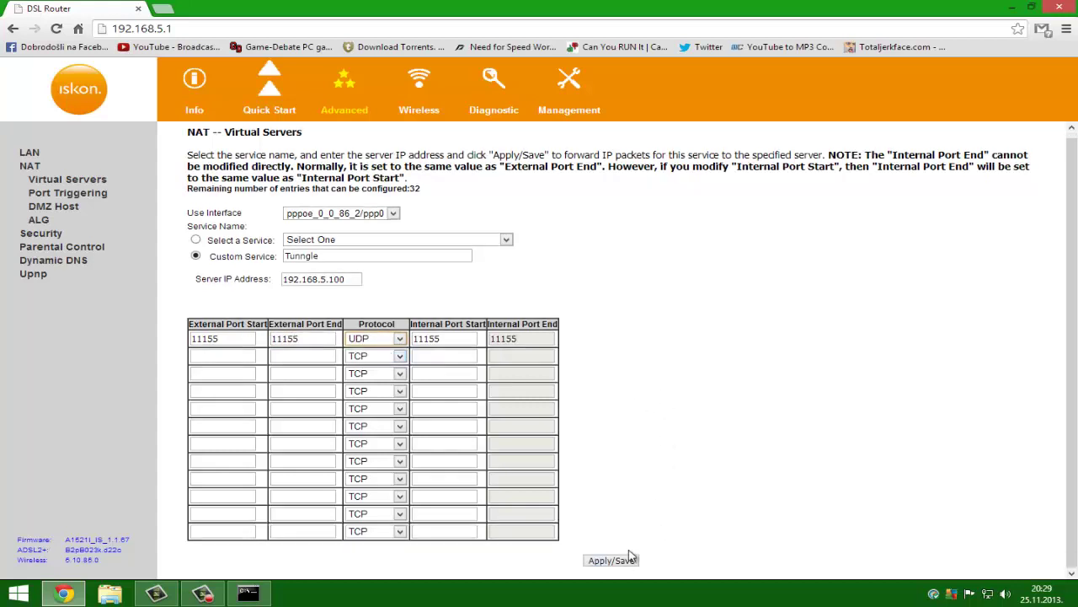
left_click(630, 556)
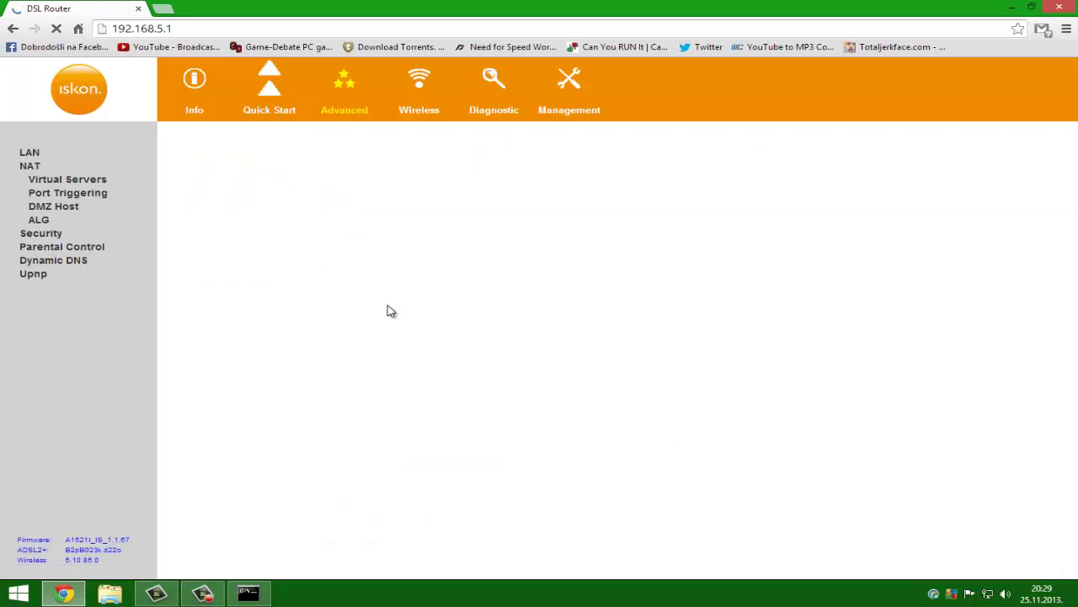
- Check the router's Info page, close Command Prompt, and relaunch Tunngle beta from the desktop
left_click(195, 81)
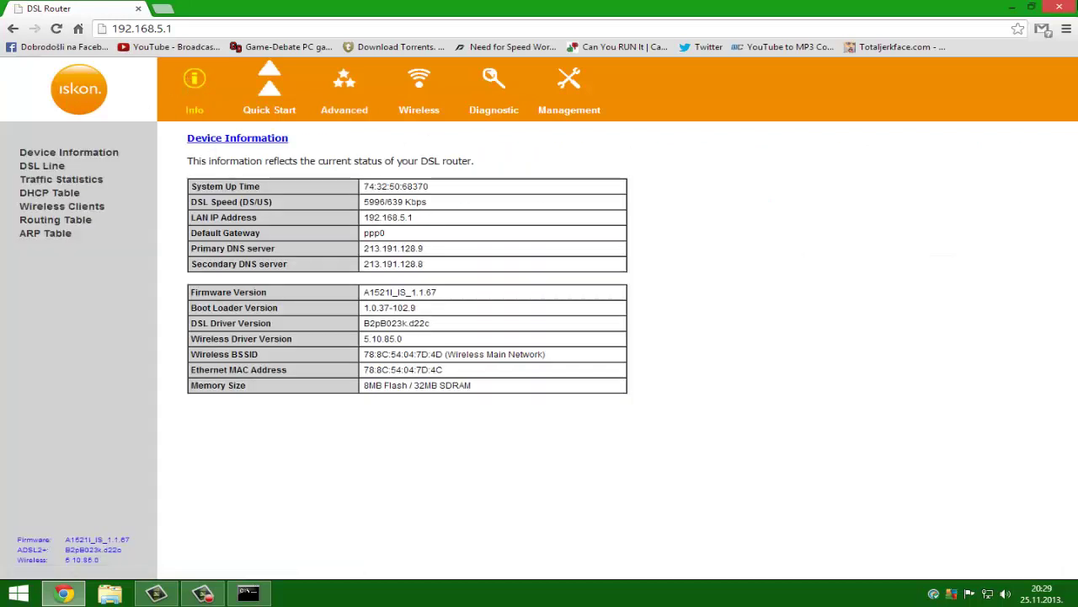
left_click(1011, 7)
left_click(530, 42)
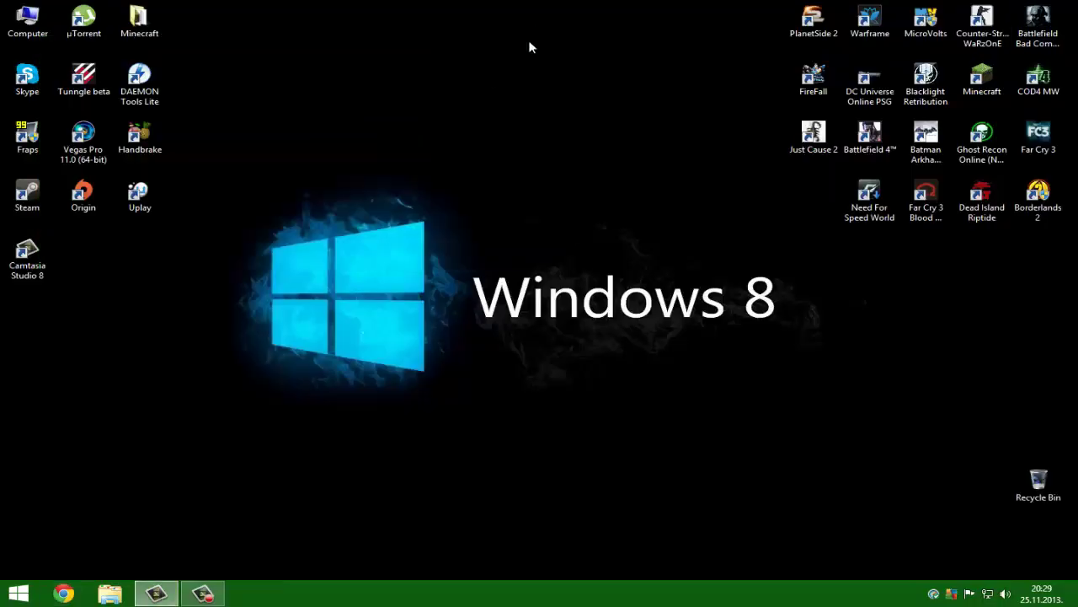
right_click(473, 266)
double_click(83, 79)
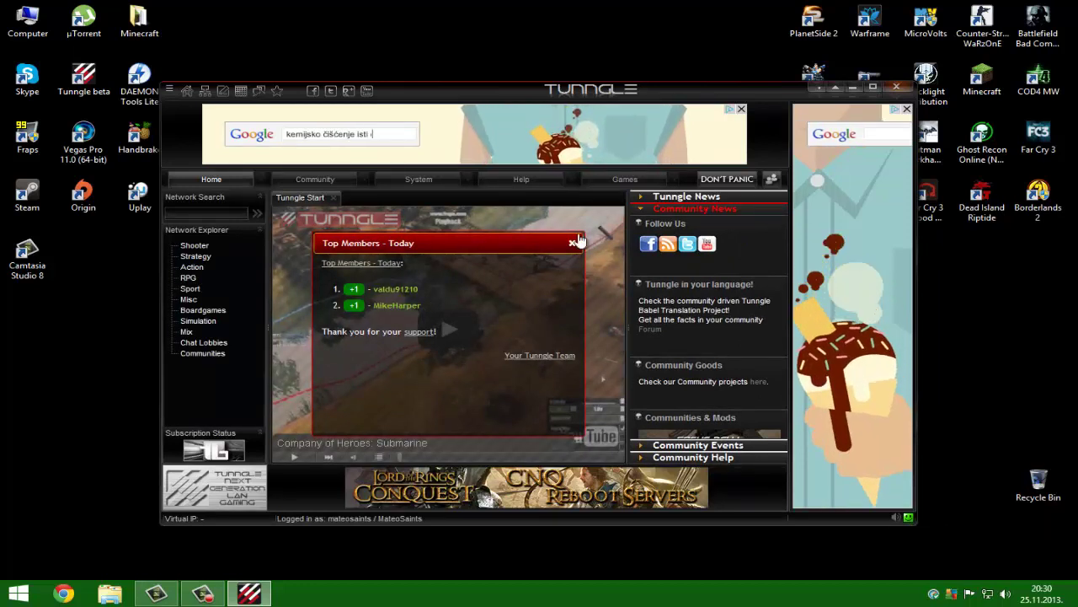
- Close the Top Members – Today popup, leaving the Company of Heroes: Submarine video visible on Tunngle Start
left_click(333, 197)
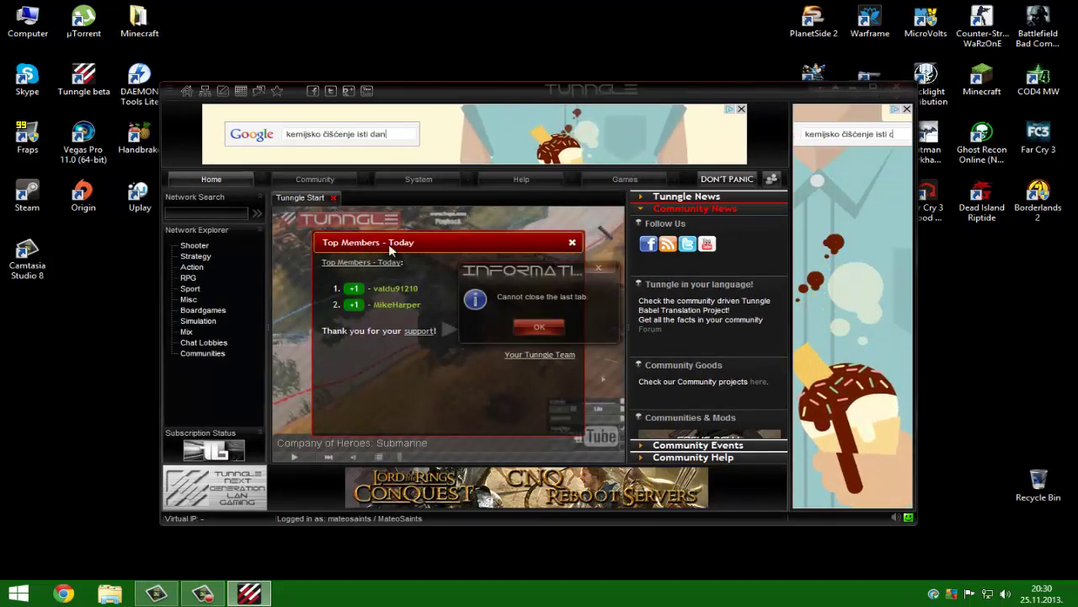
left_click(571, 328)
left_click(573, 243)
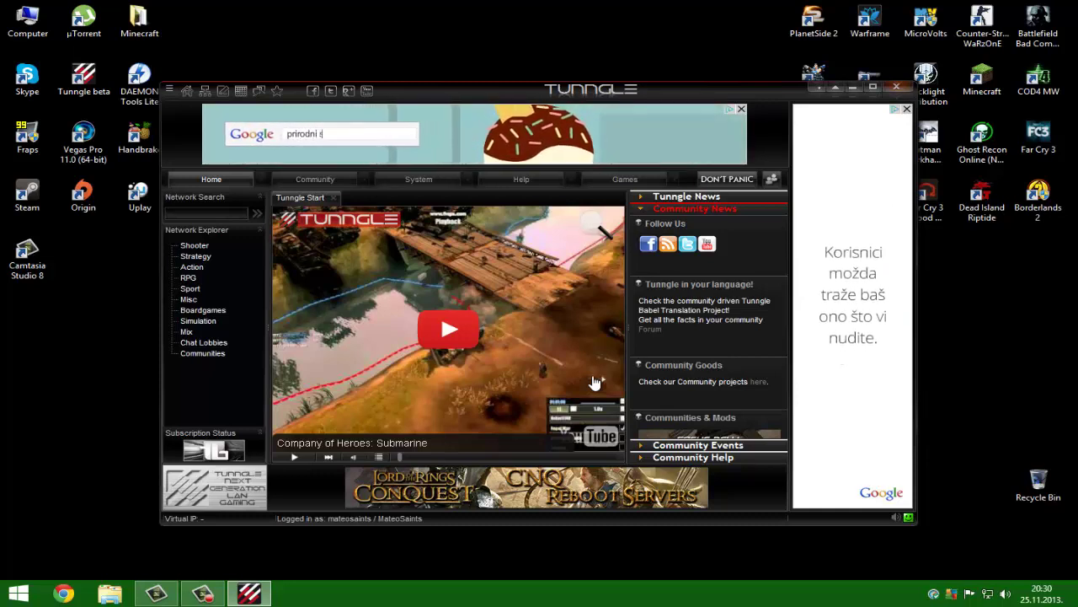
left_click(202, 593)
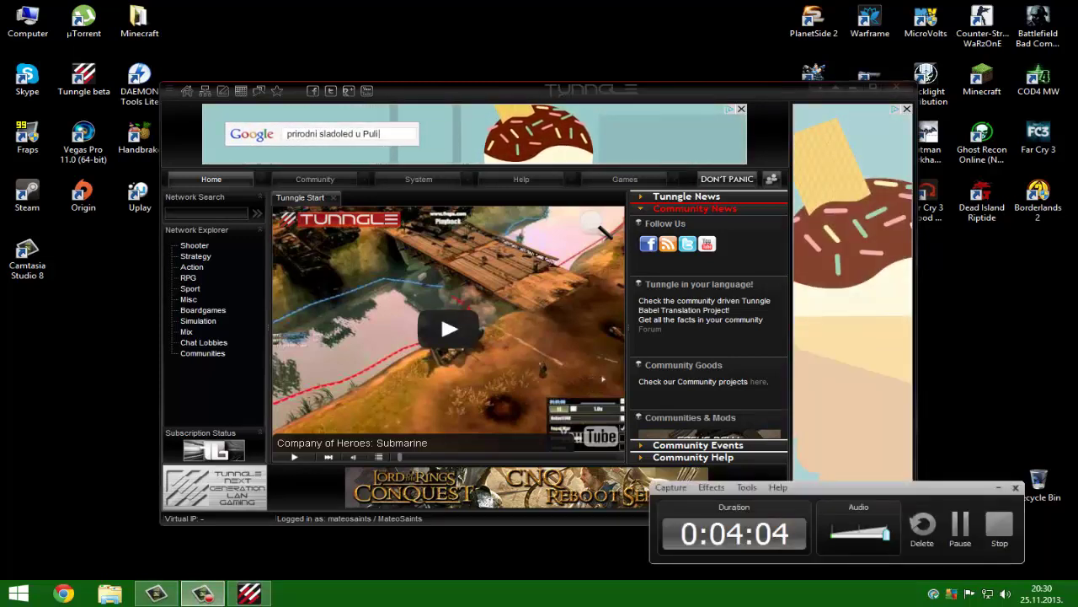